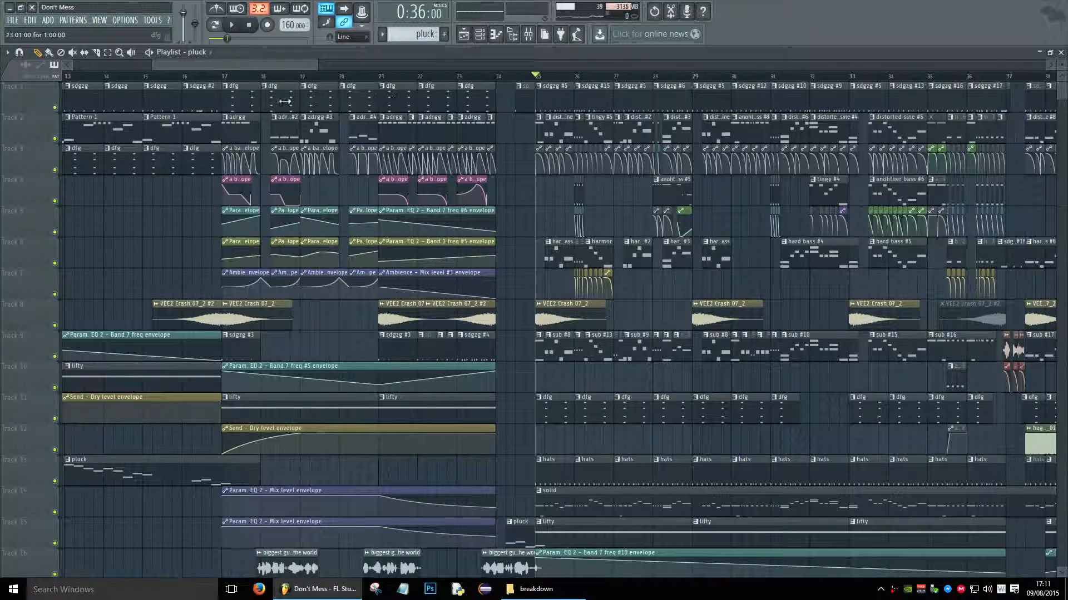
Zoom the playlist in around bar 25, place the playback position at 25:05:00 and preview the song from there
click(223, 81)
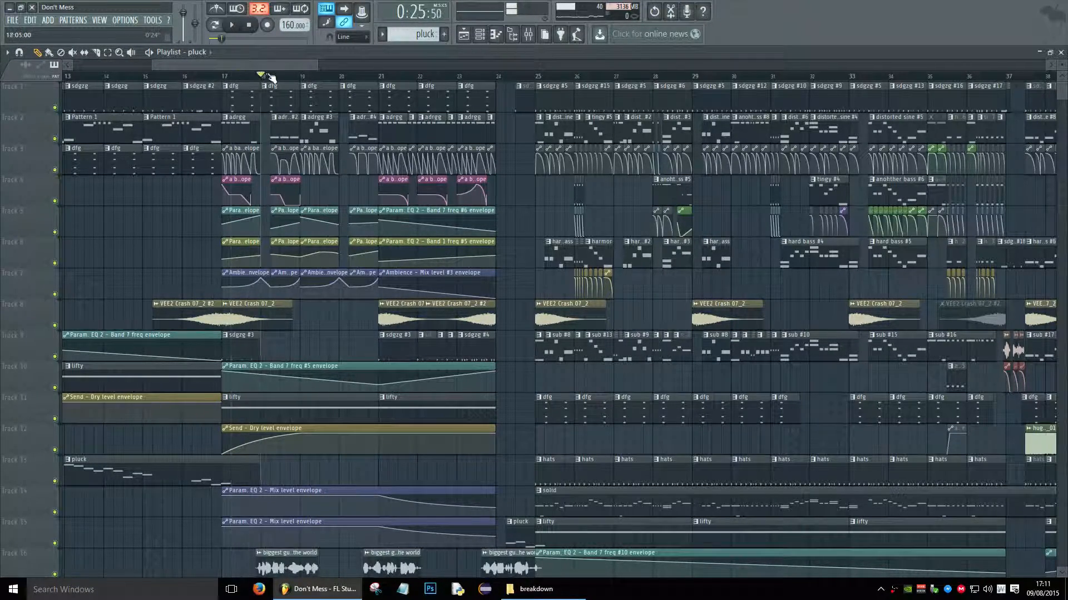
click(224, 75)
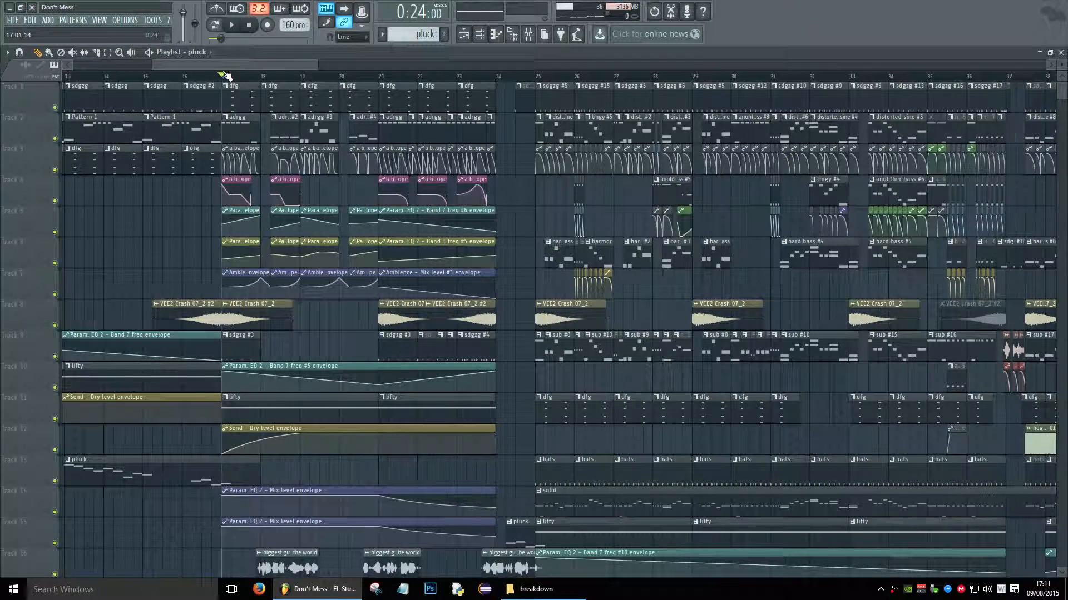
mouse_move(154, 64)
mouse_down()
mouse_move(262, 64)
mouse_move(233, 68)
mouse_up()
click(309, 77)
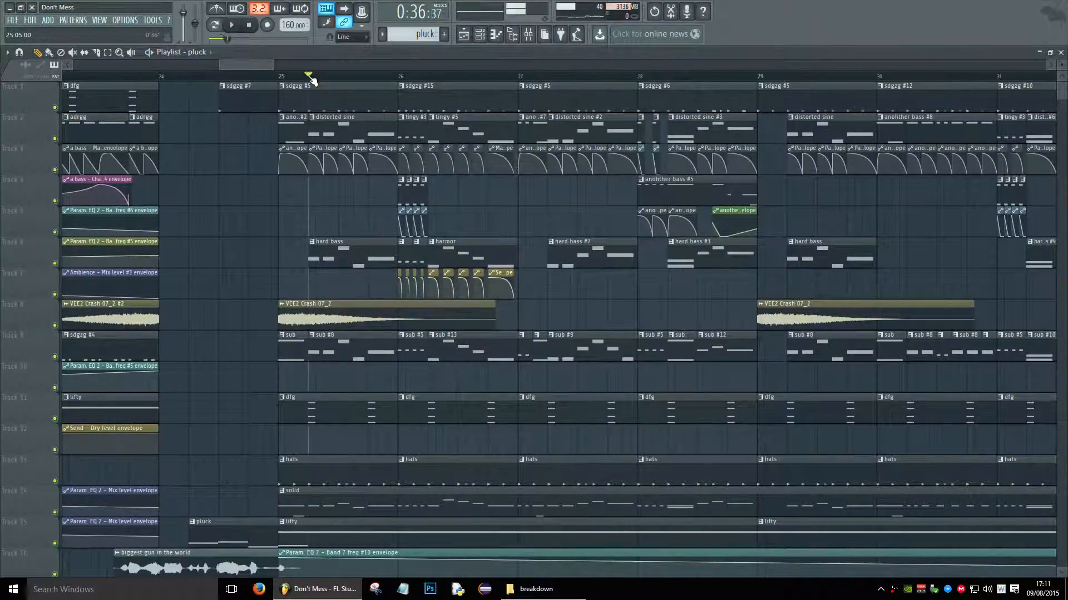
key(space)
key(space)
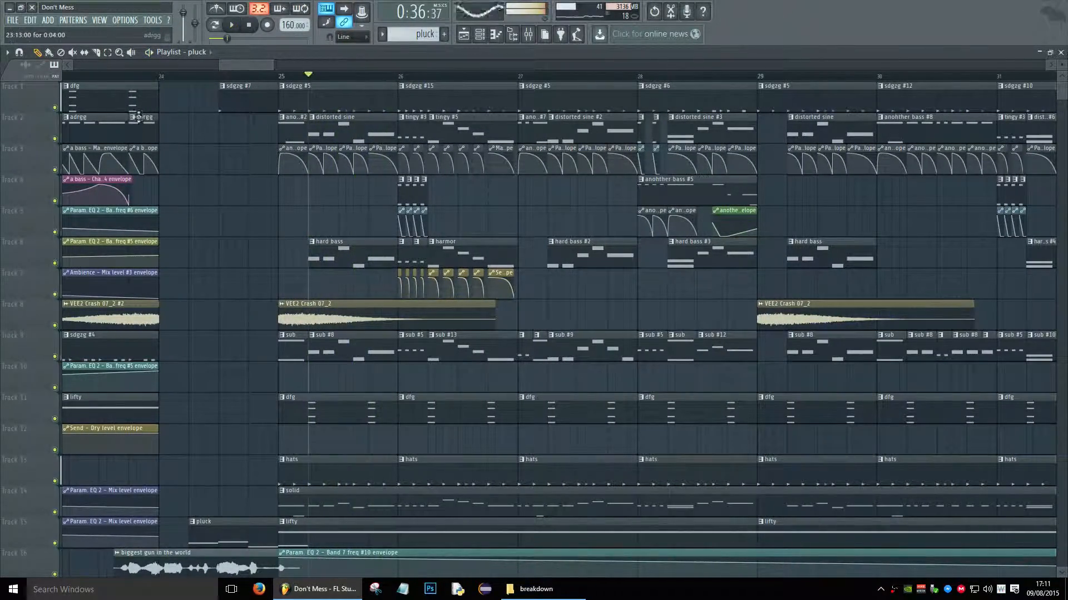
Solo playlist tracks 2 and 3 so only the bass patterns and their automation play, and preview them
ctrl+click(54, 138)
click(55, 169)
key(space)
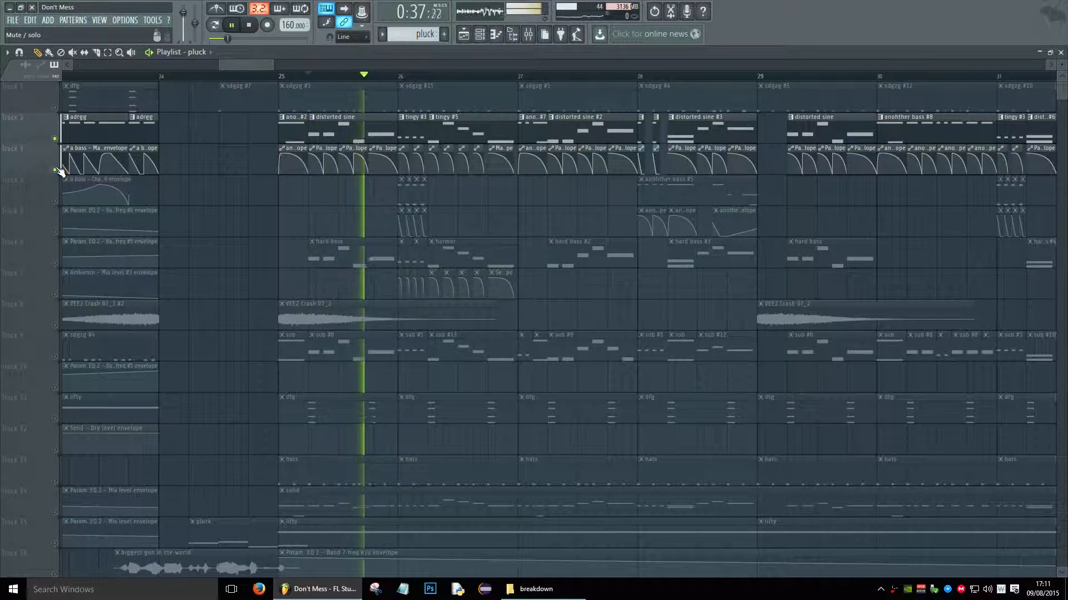
key(space)
Open the distorted sine pattern in the channel rack, switch playback to pattern mode and preview the pattern
double_click(331, 118)
click(219, 29)
key(Escape)
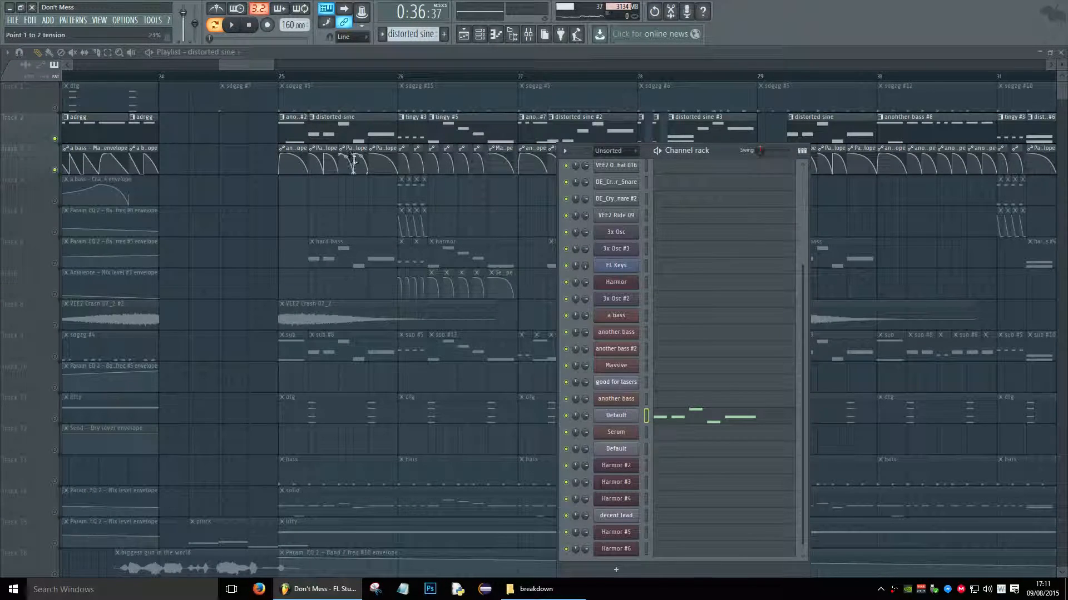
key(space)
key(space)
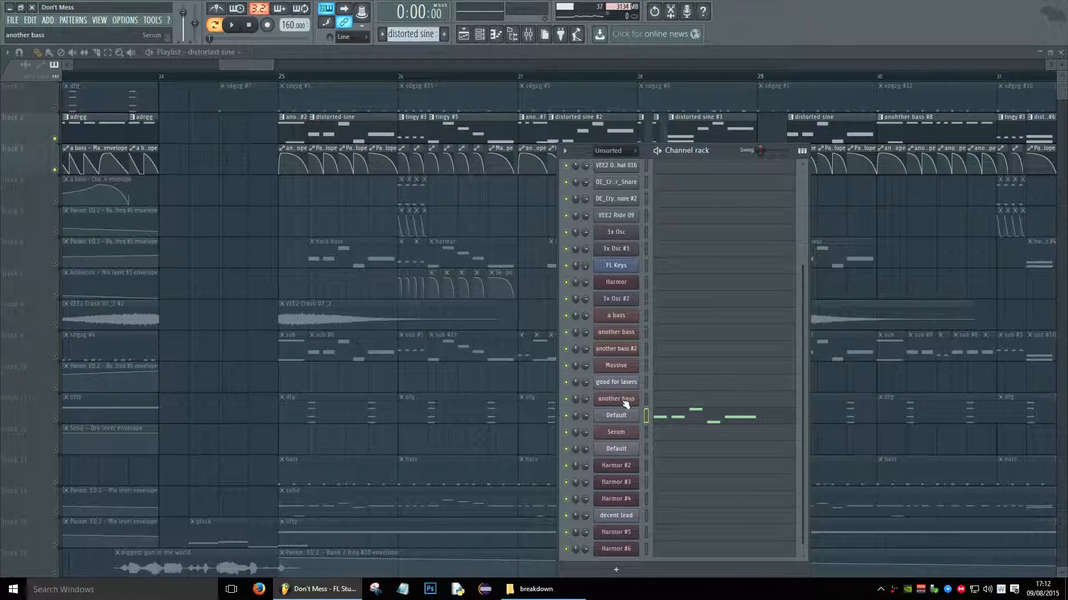
Open the Default Sytrus channel and examine the waveforms and frequency ratios of operators 1 and 2
click(616, 415)
drag(209, 133, 301, 204)
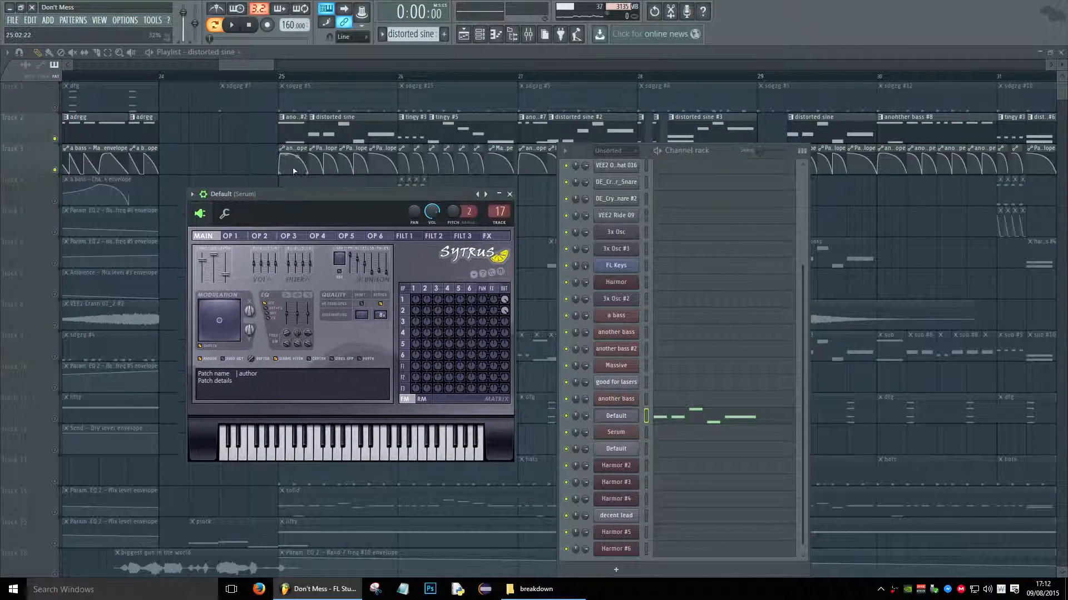
click(238, 236)
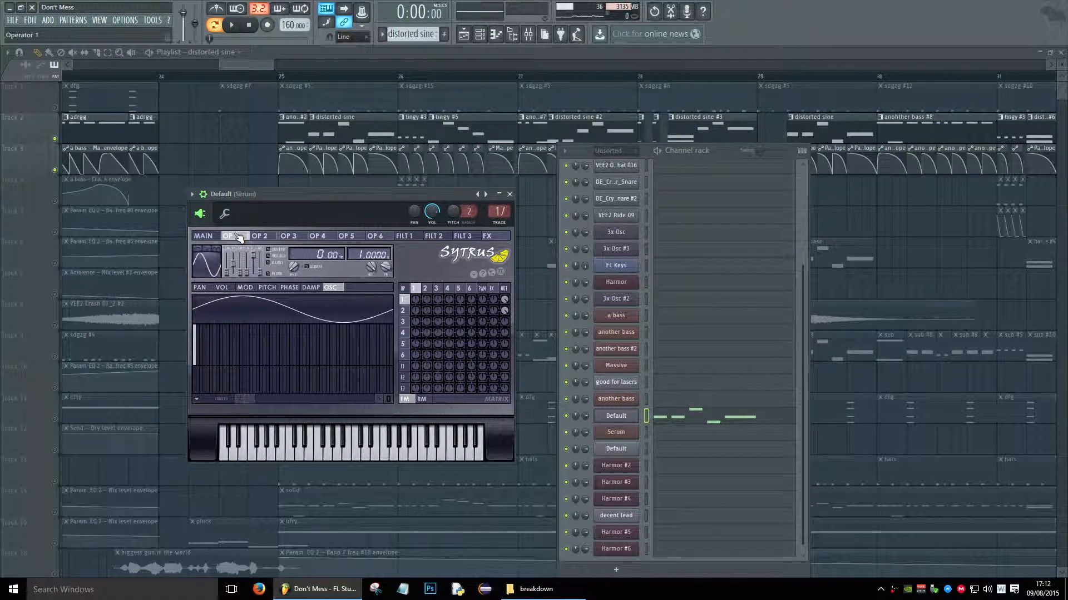
click(257, 237)
click(244, 236)
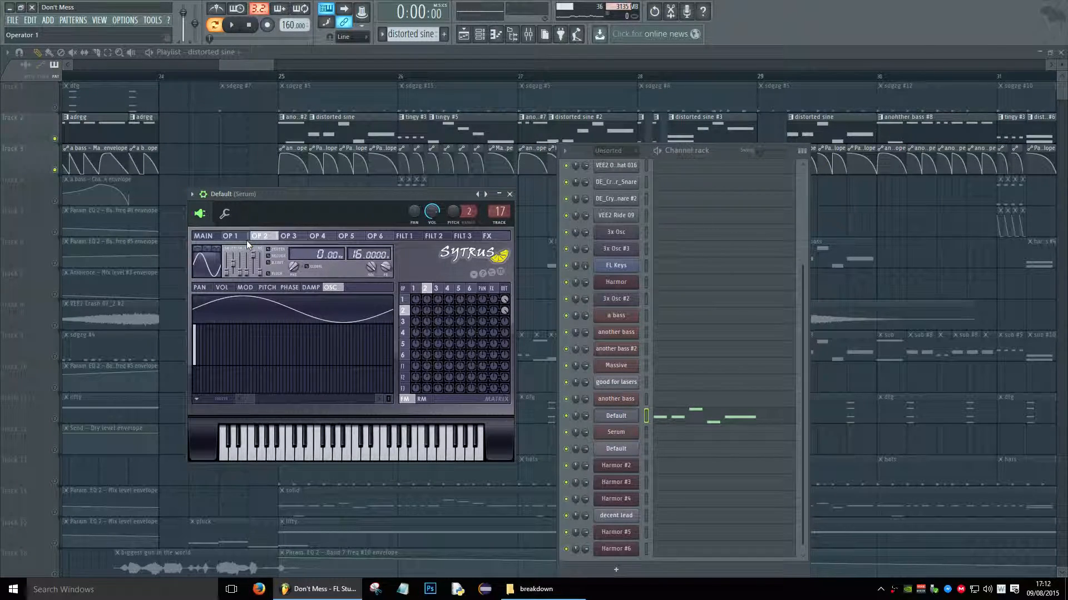
click(246, 240)
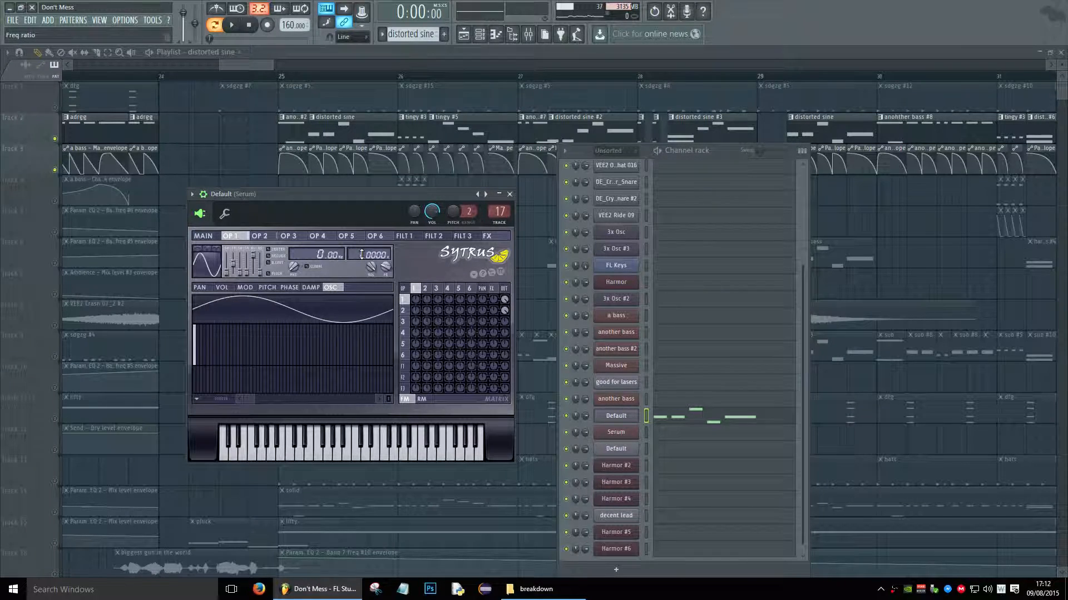
click(259, 236)
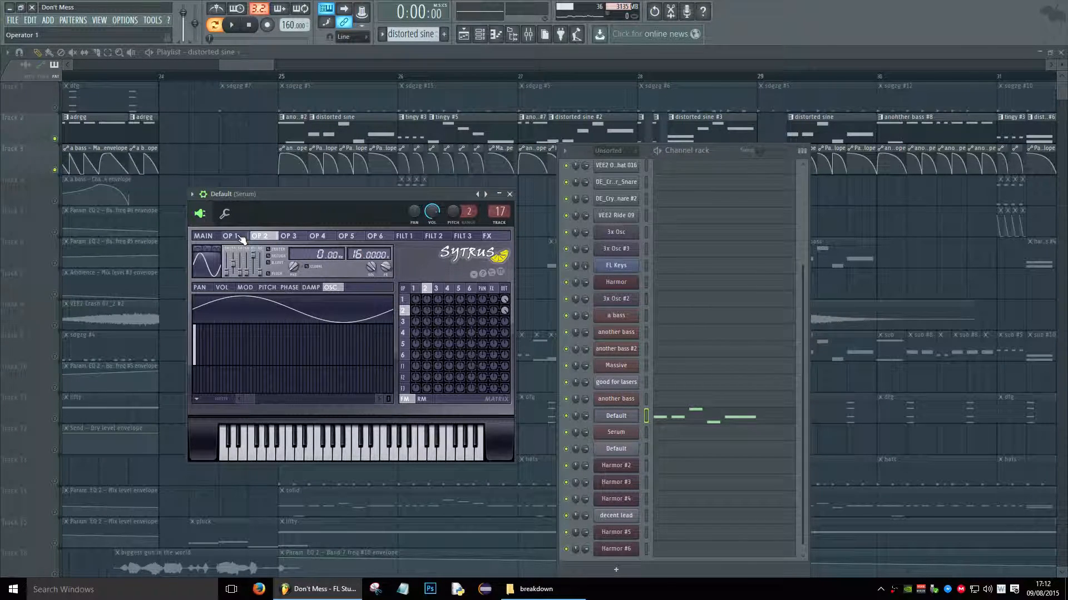
click(242, 238)
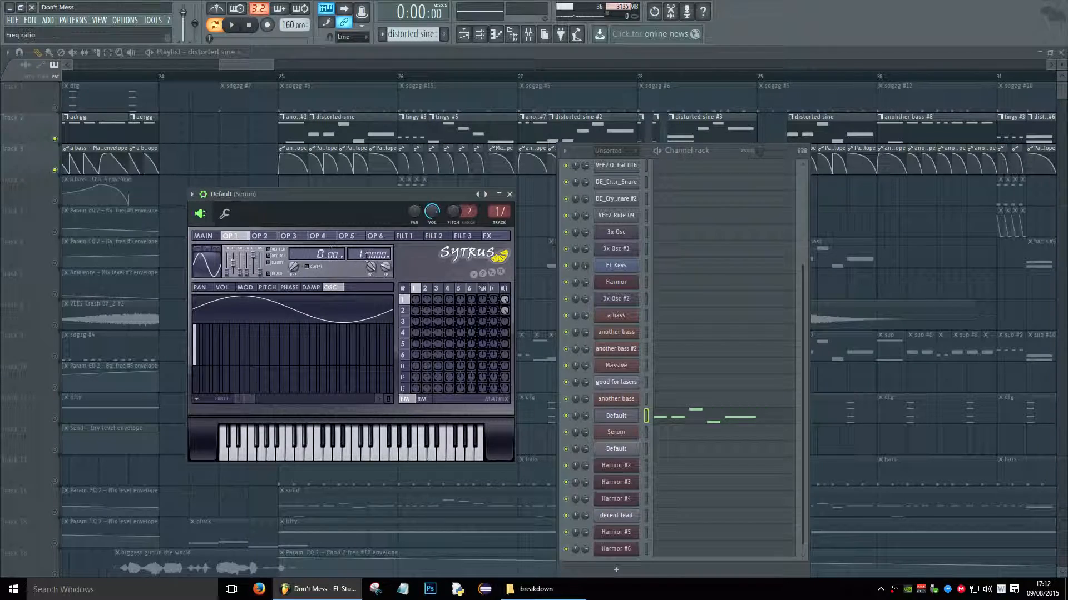
click(260, 236)
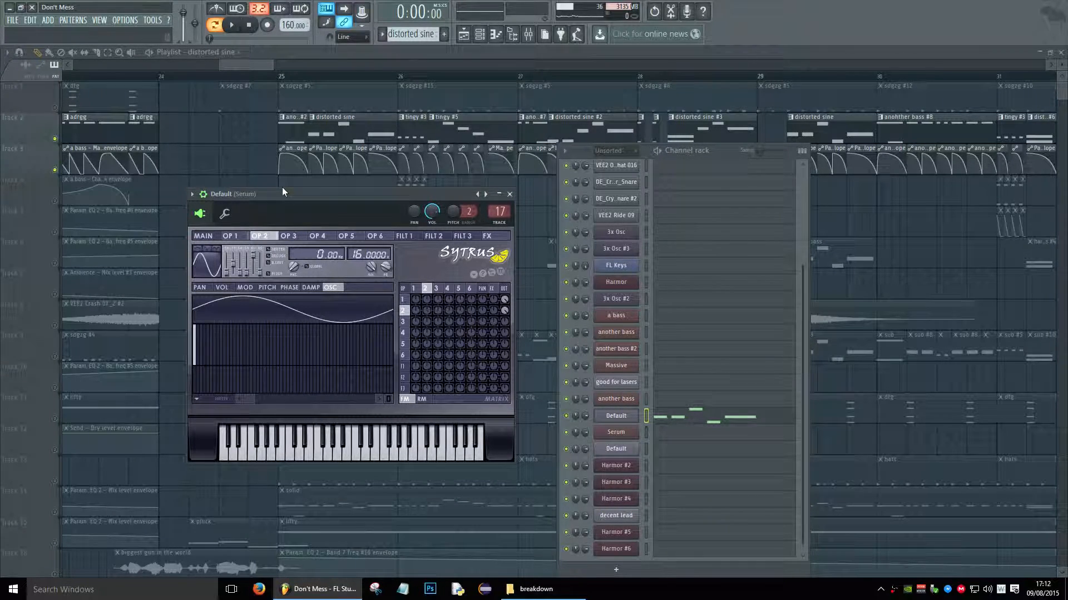
drag(286, 195, 295, 202)
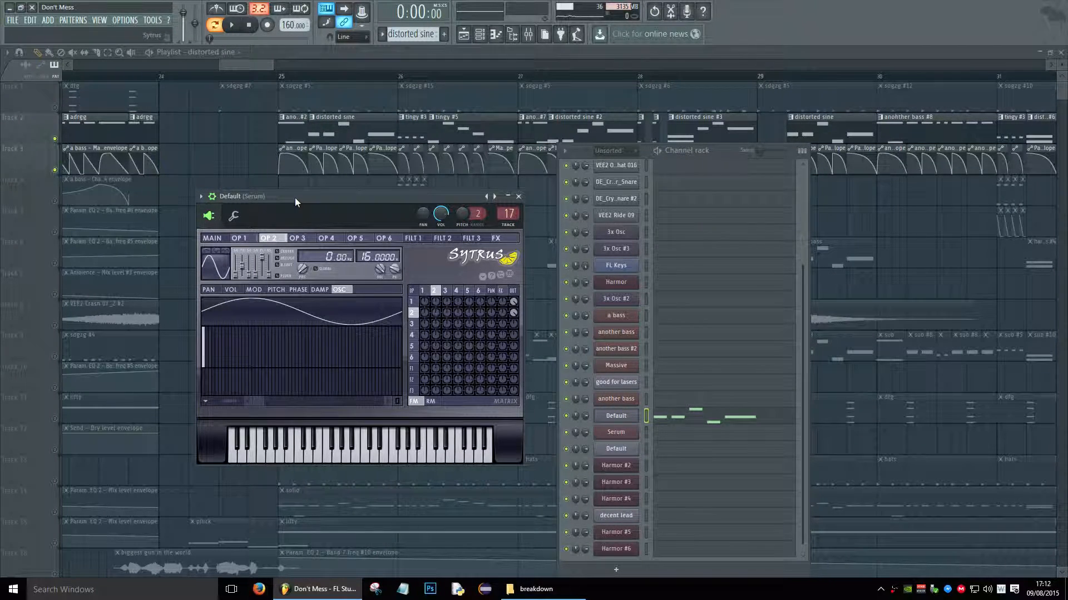
click(239, 238)
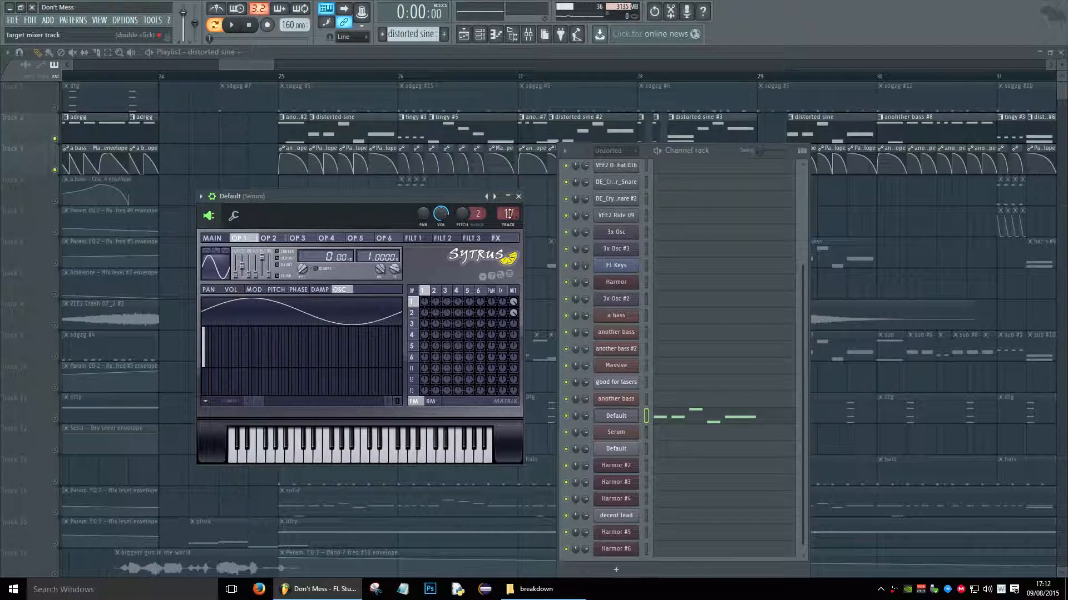
Show the mixer at insert 17 and audition a few notes on the Sytrus channel with its effects active
click(529, 34)
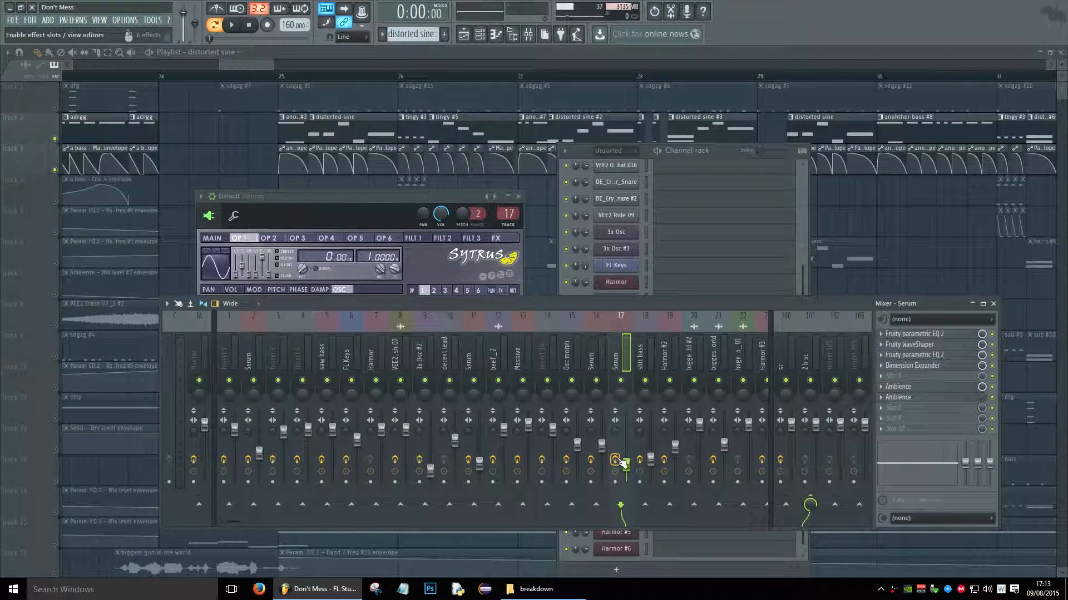
click(356, 194)
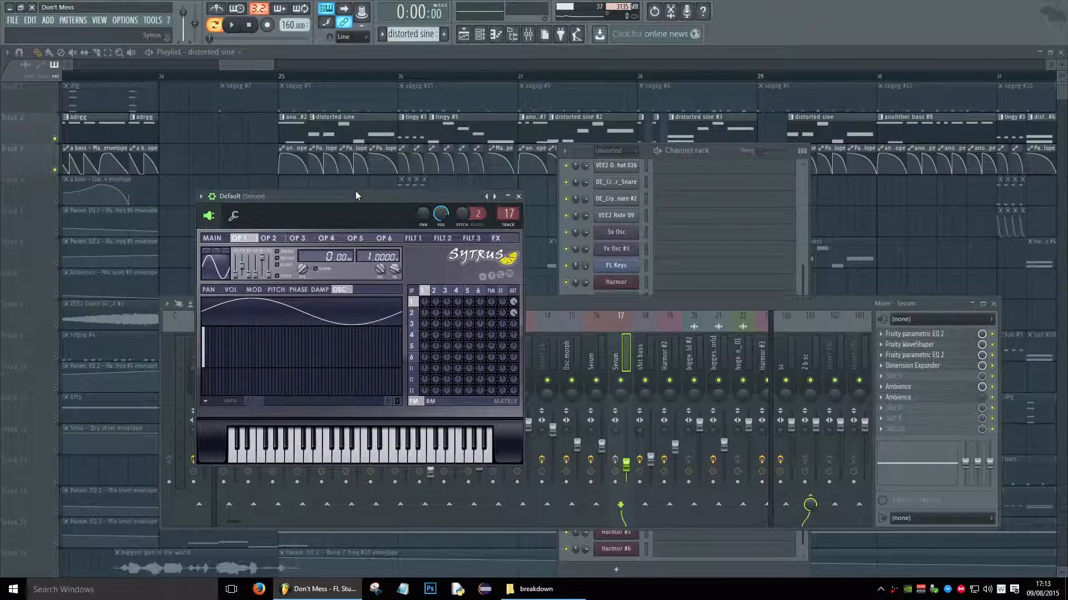
key(c)
key(b)
key(n)
key(m)
key(comma)
Bypass the second Fruity parametric EQ 2, Dimension Expander and both Ambience effects on insert 17, close Sytrus and preview the pattern
click(993, 345)
click(992, 355)
click(993, 366)
click(992, 387)
click(992, 398)
click(993, 377)
click(993, 346)
key(space)
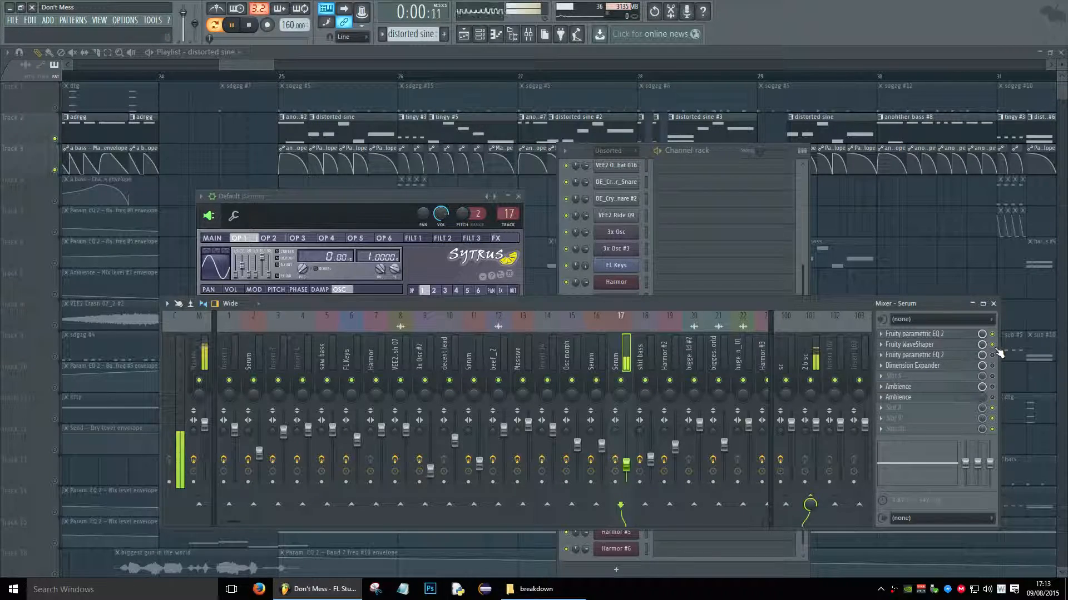
click(518, 196)
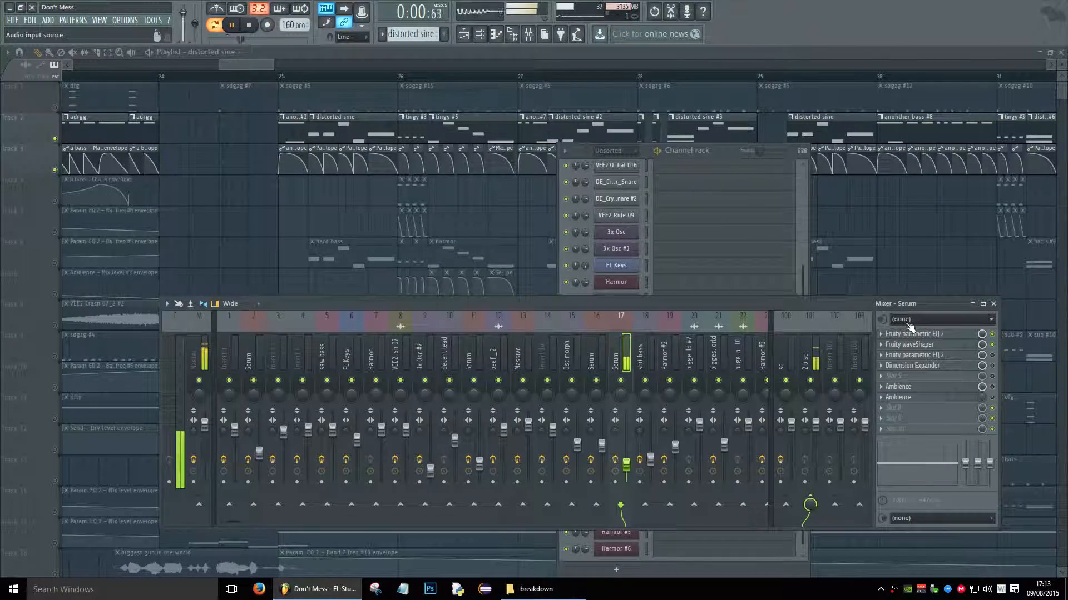
key(space)
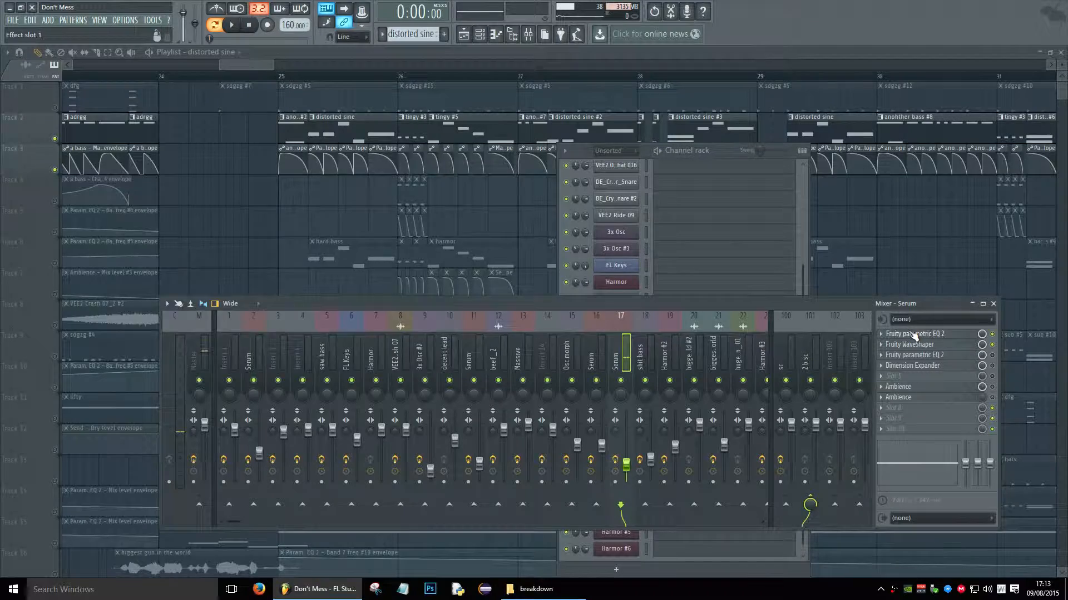
Open the first Fruity parametric EQ 2 on insert 17, examine its high-frequency band during pattern playback, and close it
click(914, 336)
drag(265, 209, 368, 172)
key(space)
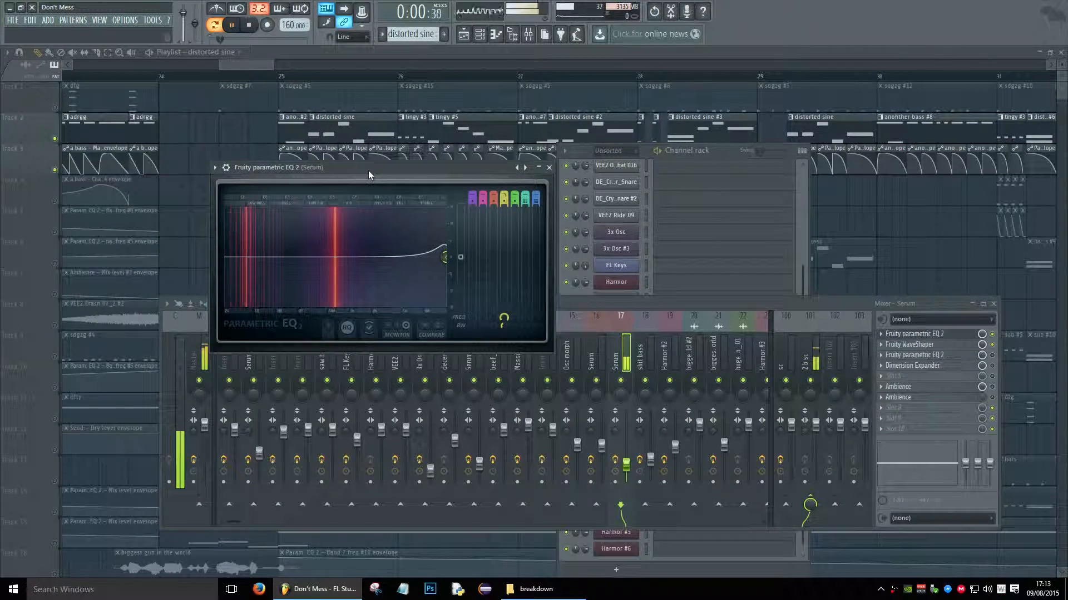
key(space)
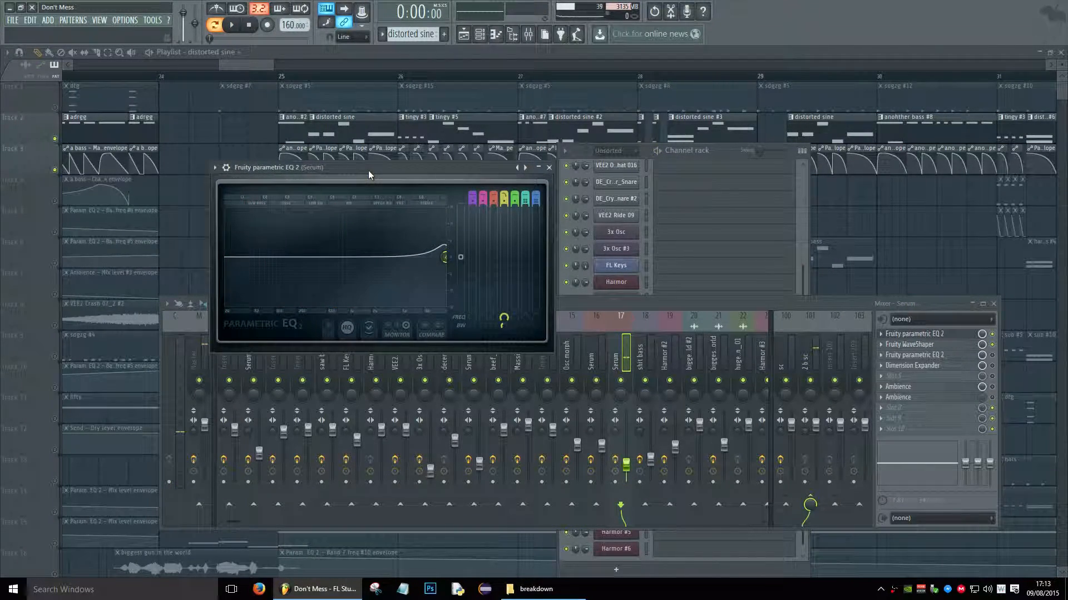
key(space)
mouse_move(509, 319)
mouse_down()
mouse_move(510, 366)
mouse_move(509, 318)
mouse_up()
key(space)
click(549, 167)
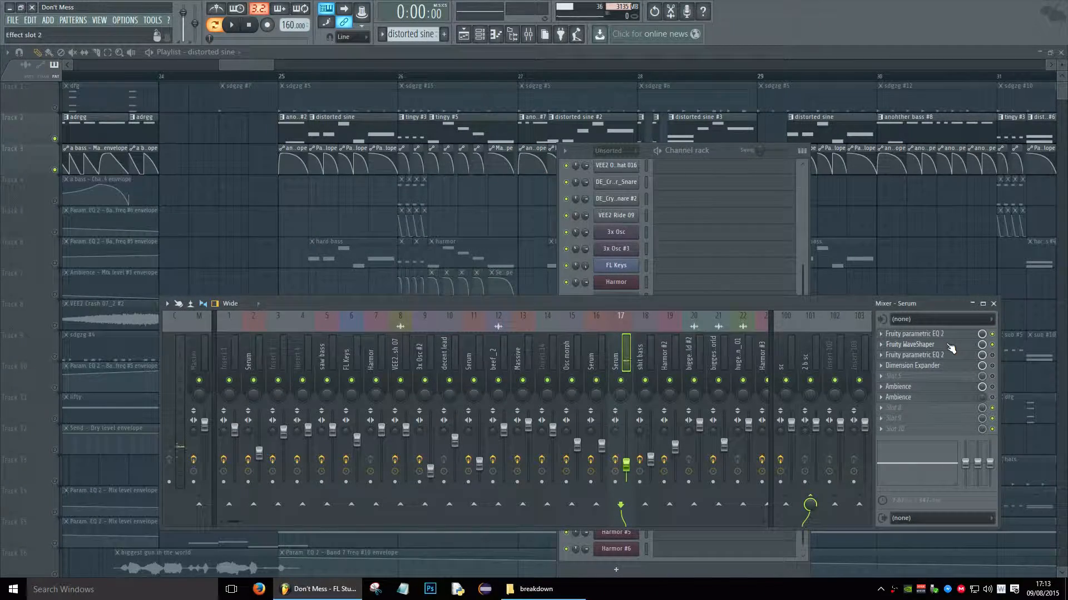
Open the Fruity WaveShaper, try lowering the two shoulder points of its curve, and restore the flat-topped shape
click(951, 349)
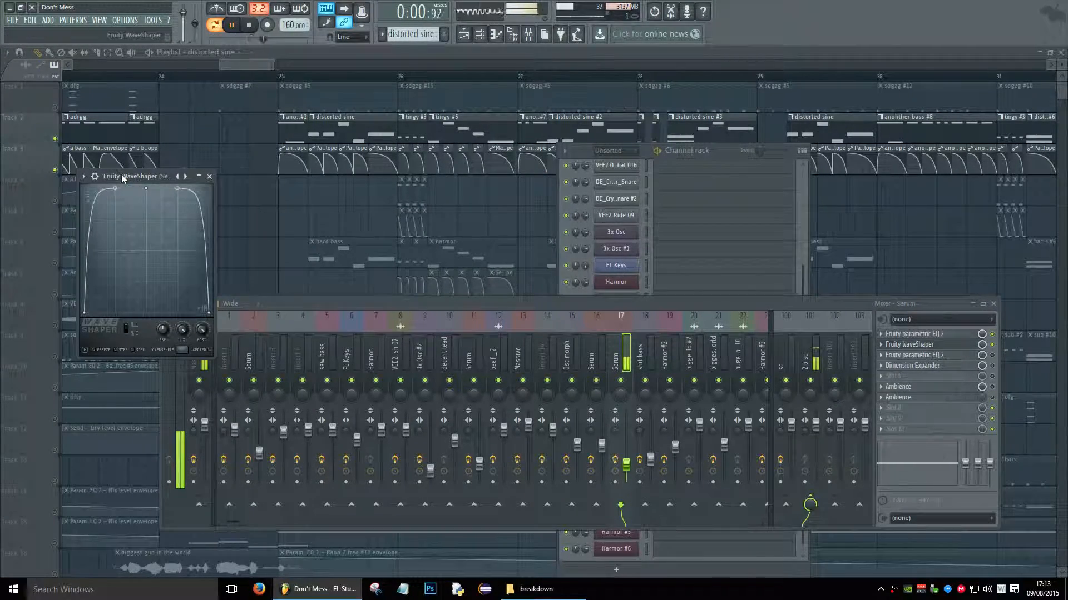
drag(129, 176, 565, 263)
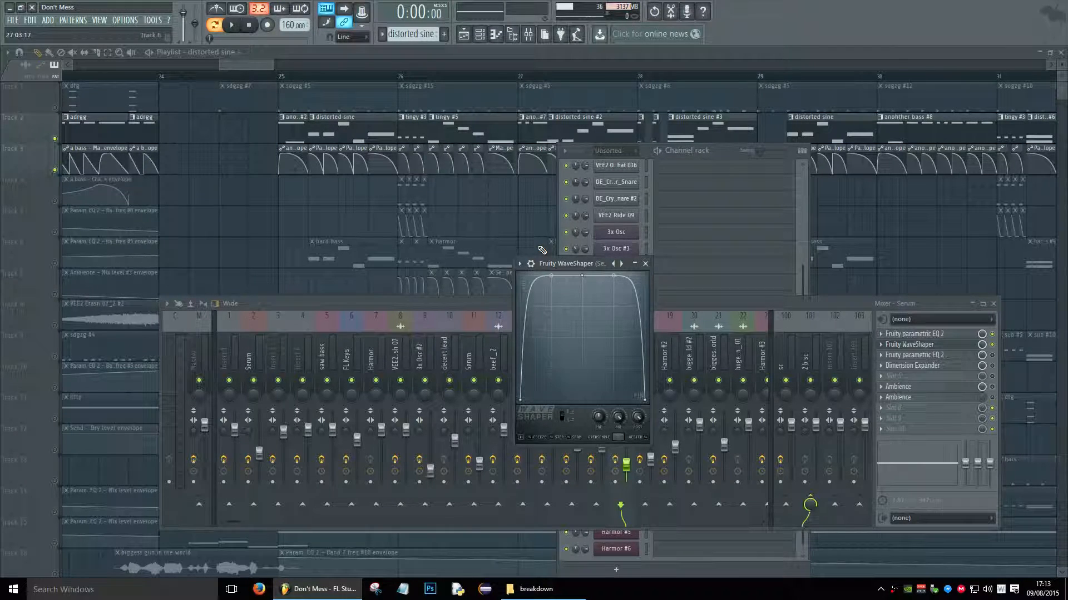
mouse_move(551, 277)
mouse_down()
mouse_move(551, 303)
mouse_move(551, 293)
mouse_up()
drag(613, 281, 613, 293)
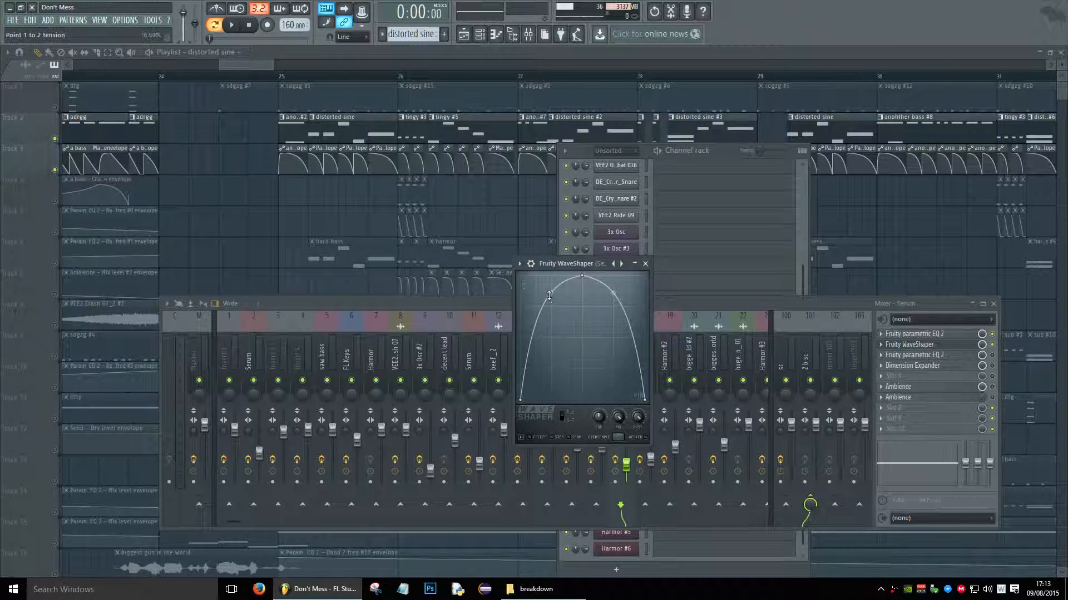
drag(551, 295, 551, 276)
drag(613, 293, 613, 276)
key(c)
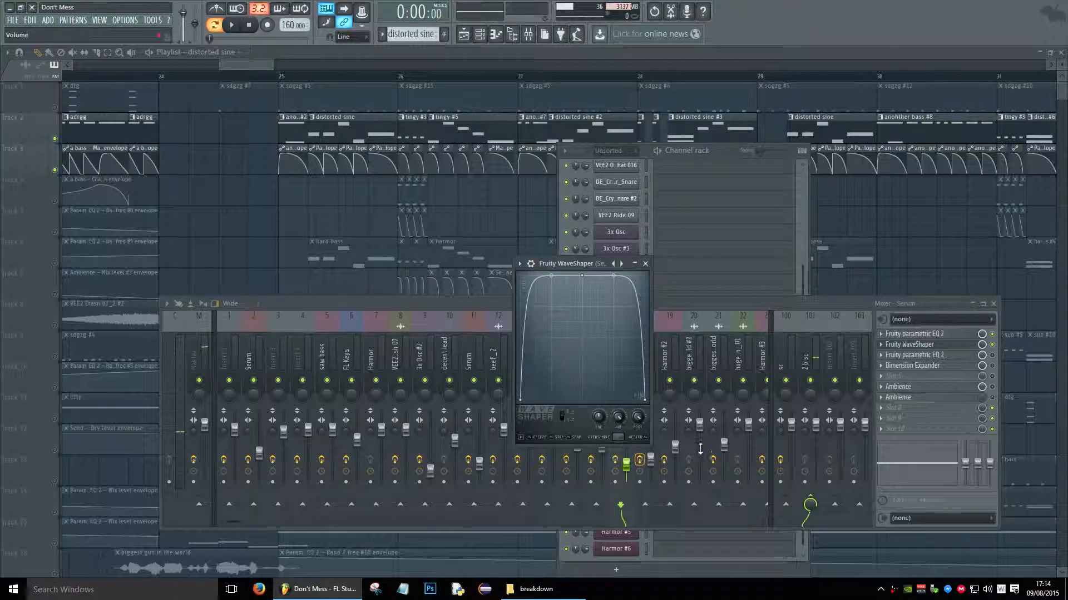
Close the WaveShaper and the mixer and reopen the Default Sytrus channel
click(645, 263)
click(993, 304)
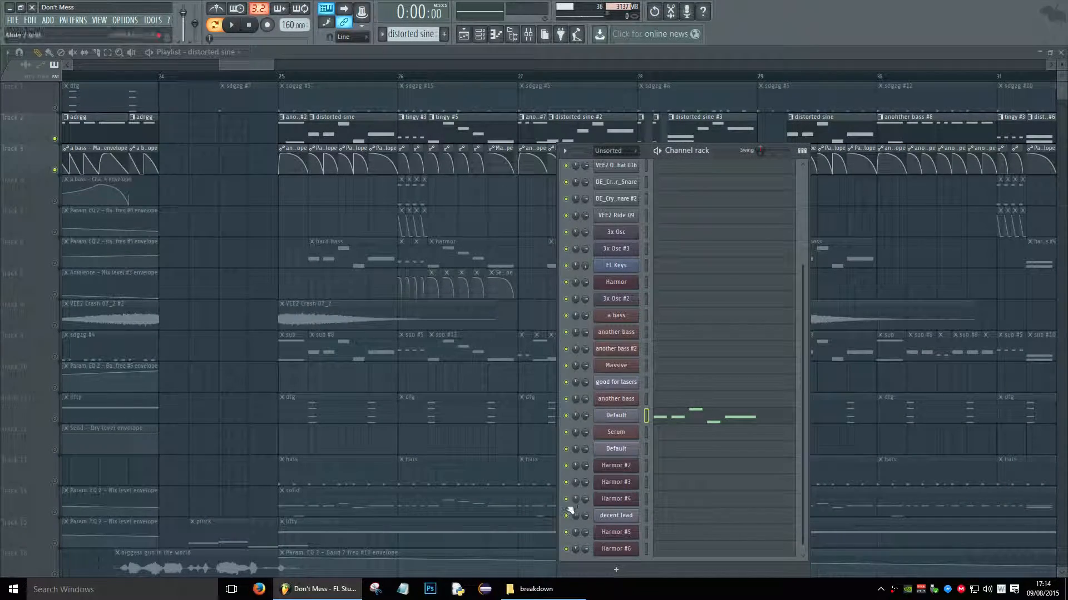
click(616, 416)
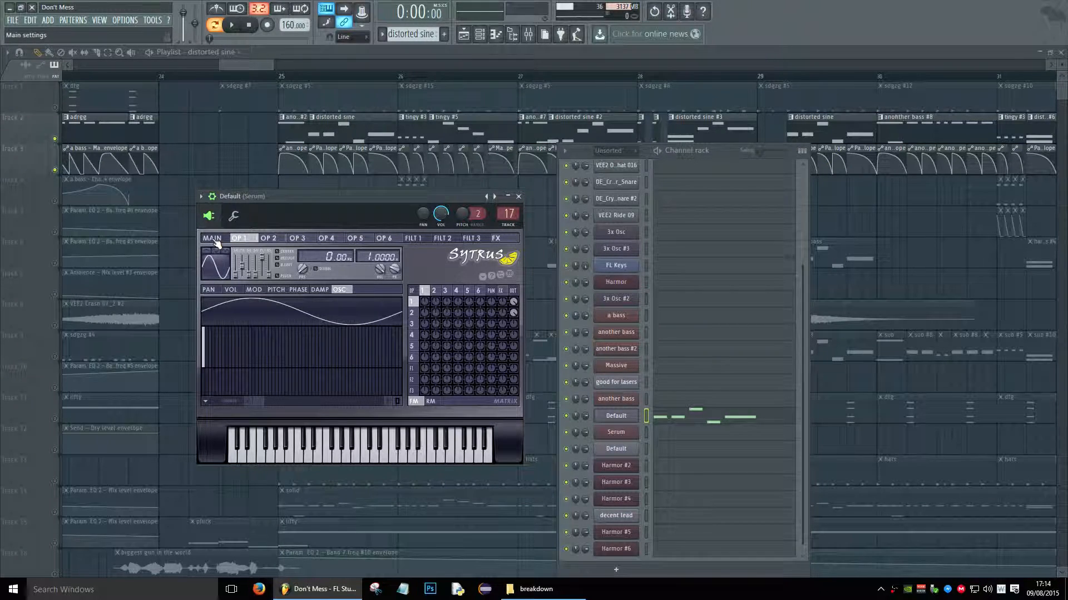
Examine Sytrus's main settings and operator 1's pitch modulation, including its velocity mapping, envelope and LFO
click(216, 240)
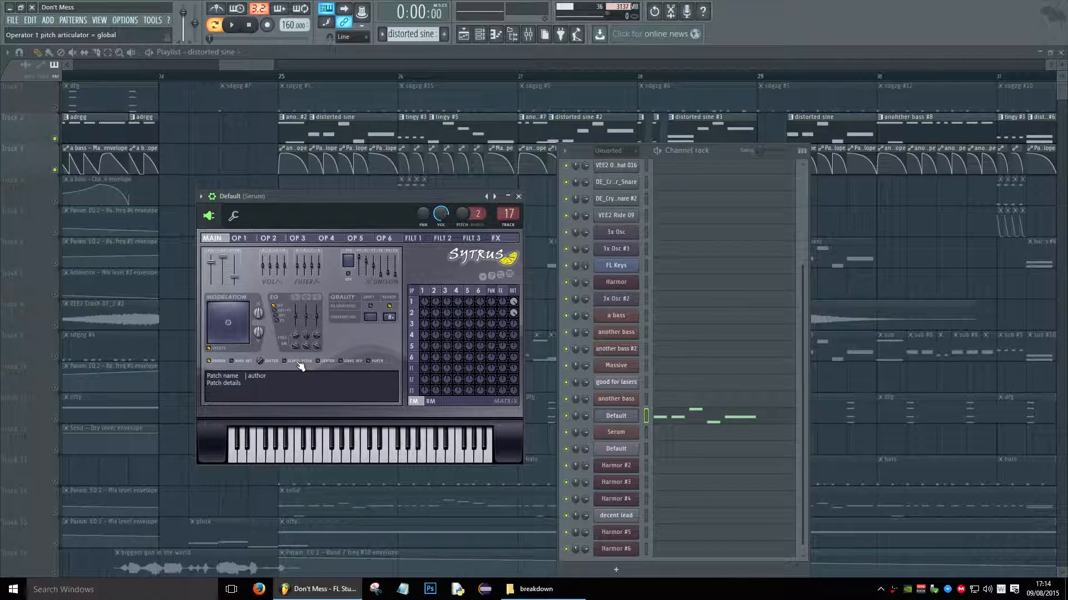
click(250, 240)
click(277, 290)
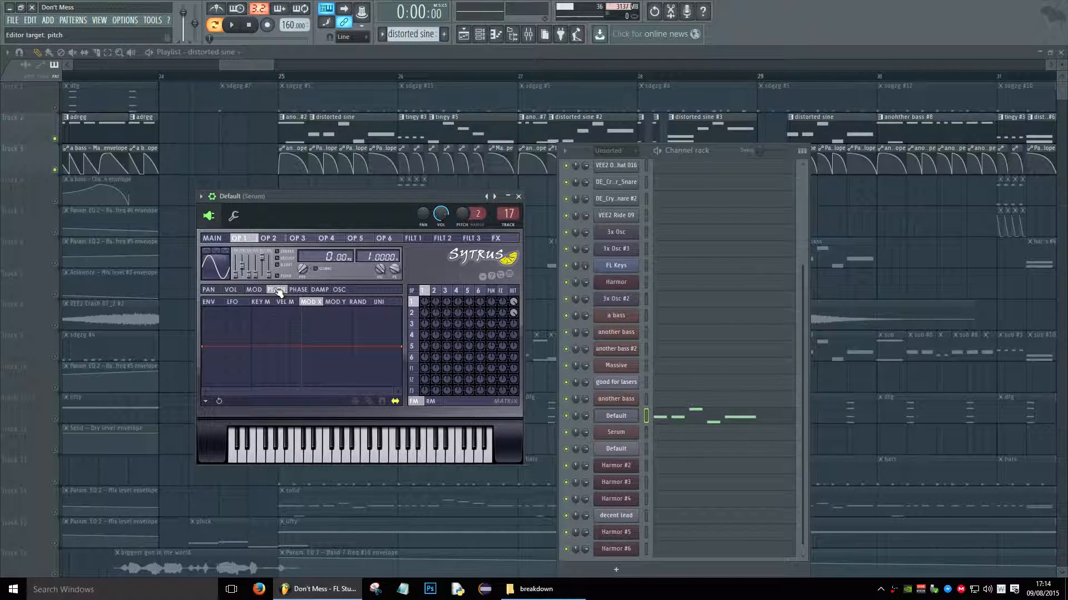
click(276, 301)
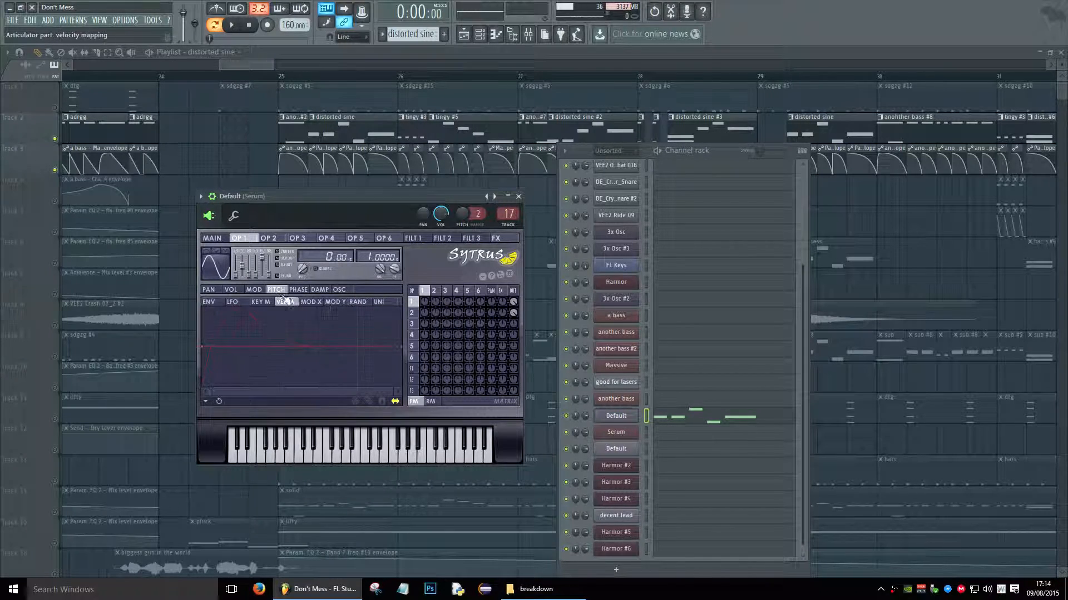
click(209, 301)
click(297, 238)
scroll(296, 239, down, 3)
click(243, 240)
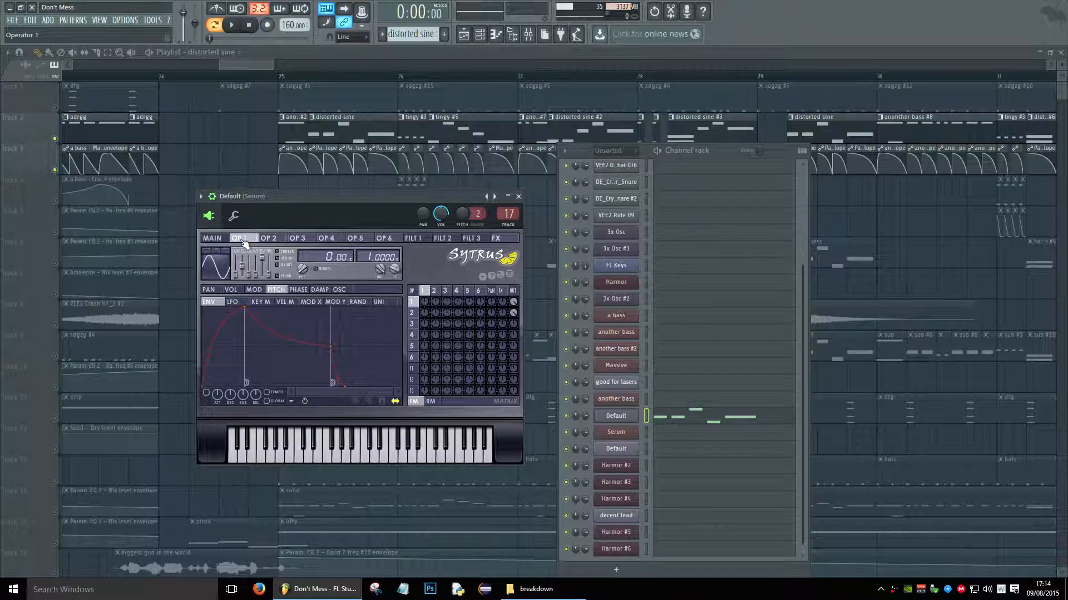
click(242, 302)
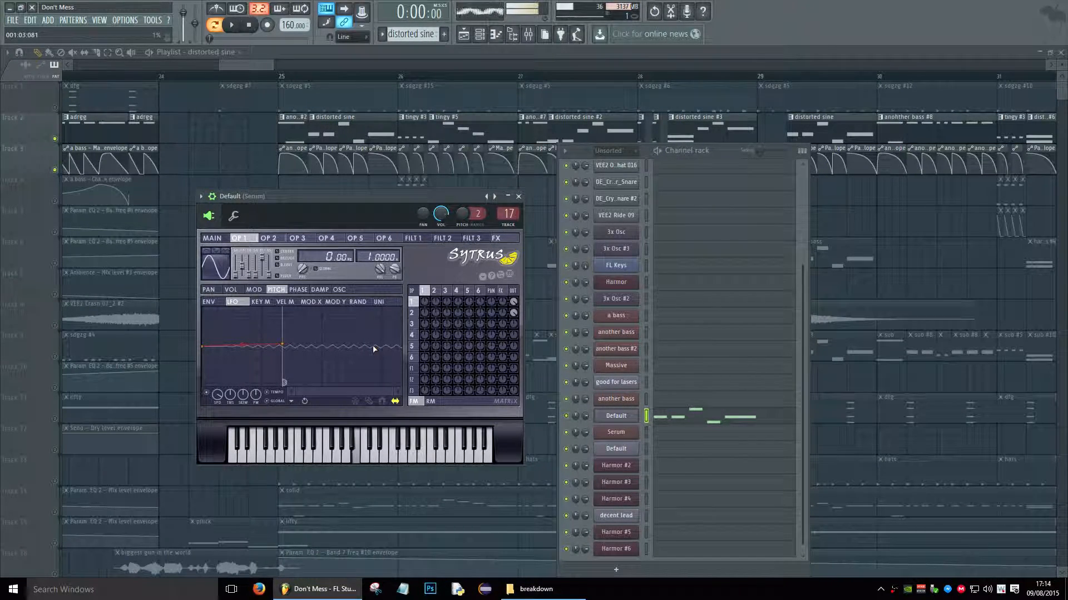
Audition operator 1's global pitch LFO with a test note, check Sytrus's main settings, and close the synth
click(208, 392)
key(n)
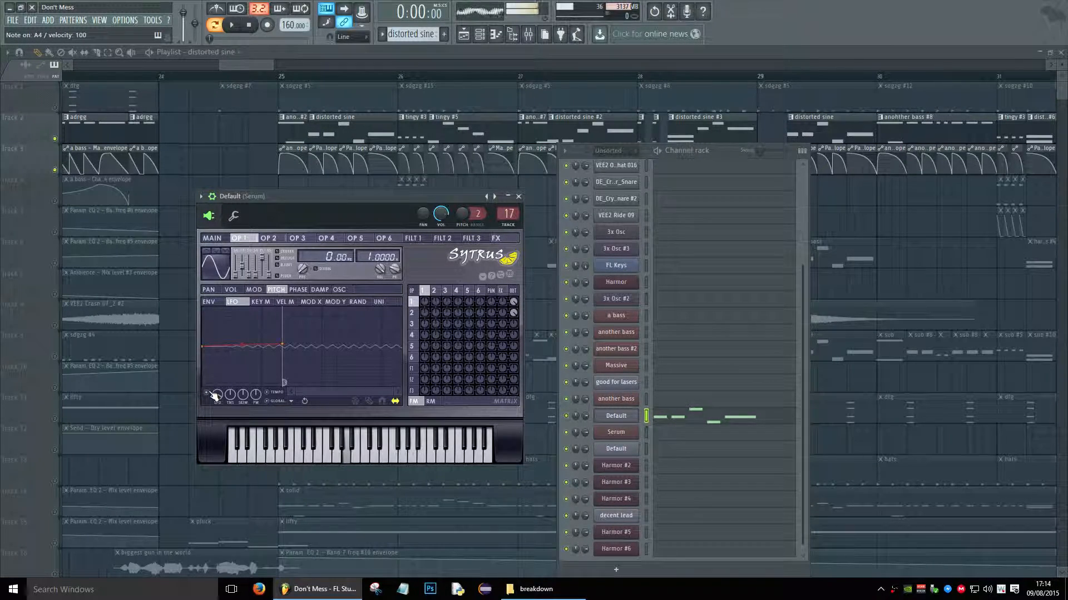
click(218, 239)
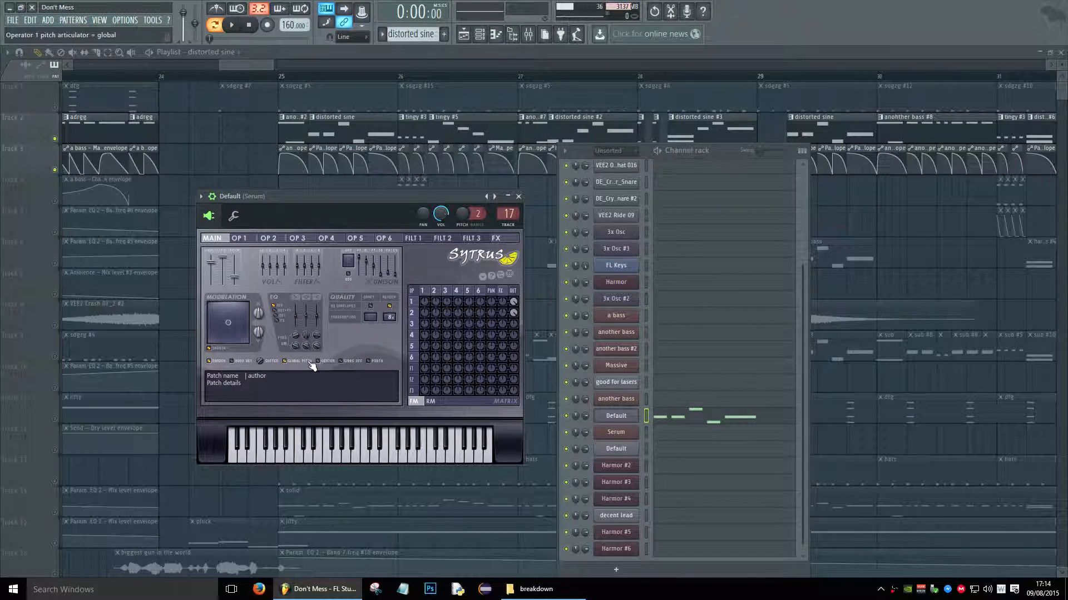
click(244, 239)
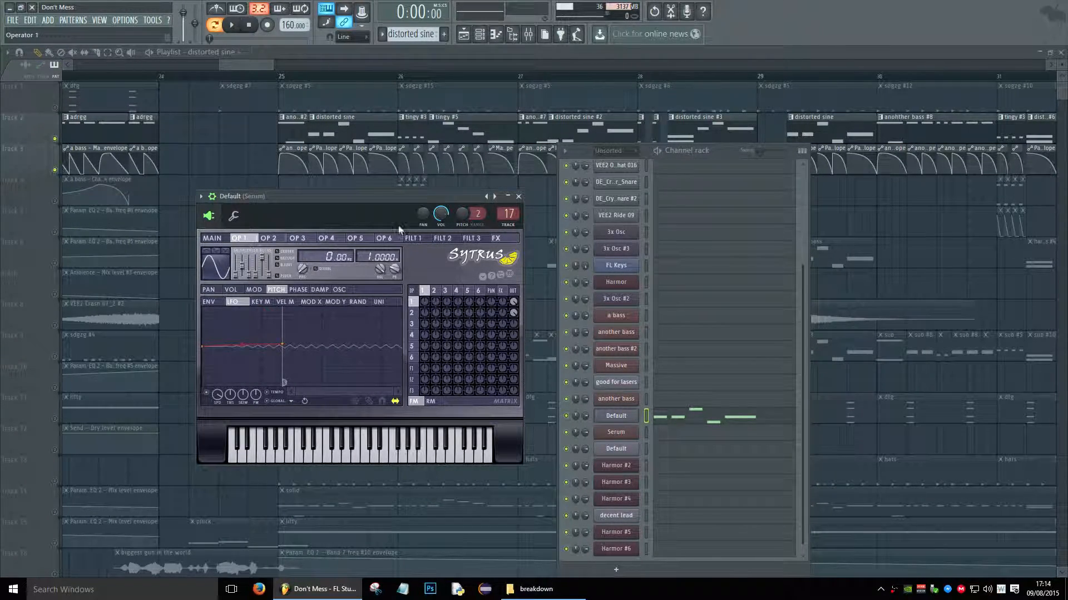
click(519, 197)
Open the second Fruity parametric EQ 2 on mixer insert 17, enable its slot, and play the pattern through it
click(528, 35)
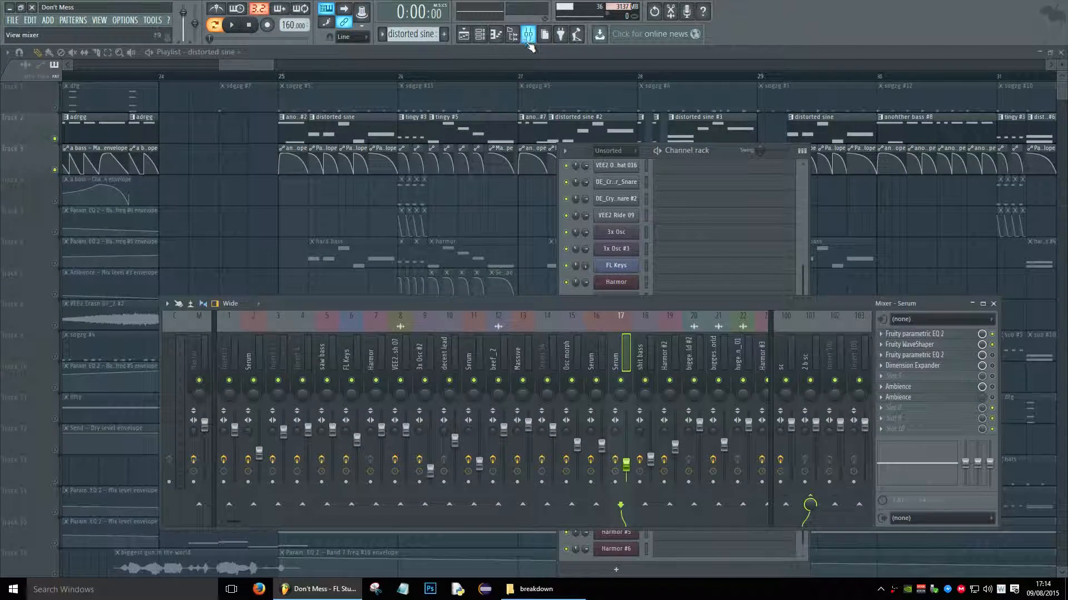
click(948, 358)
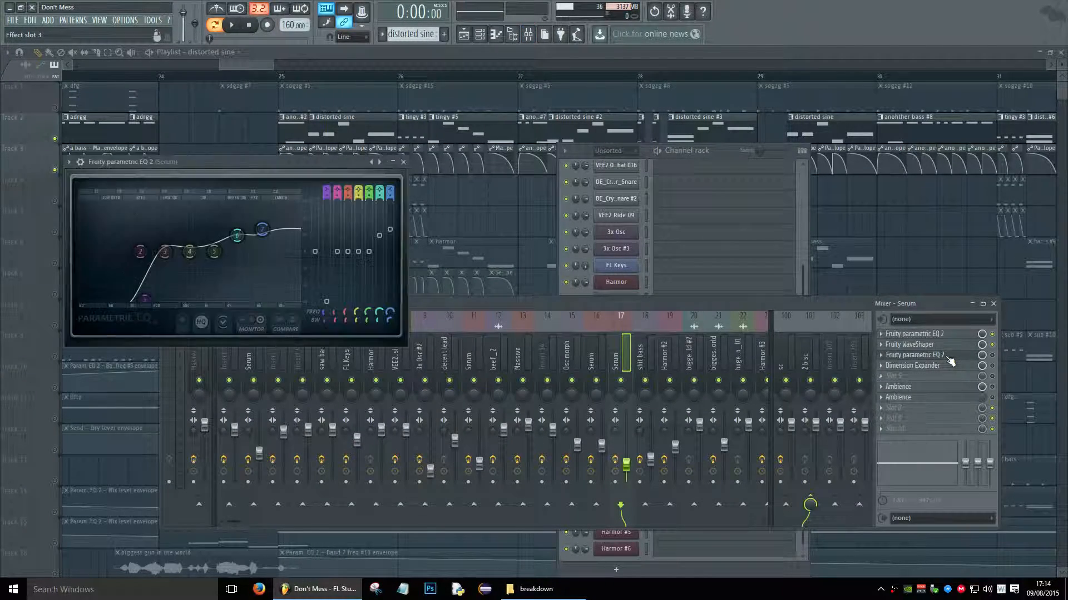
click(982, 356)
key(space)
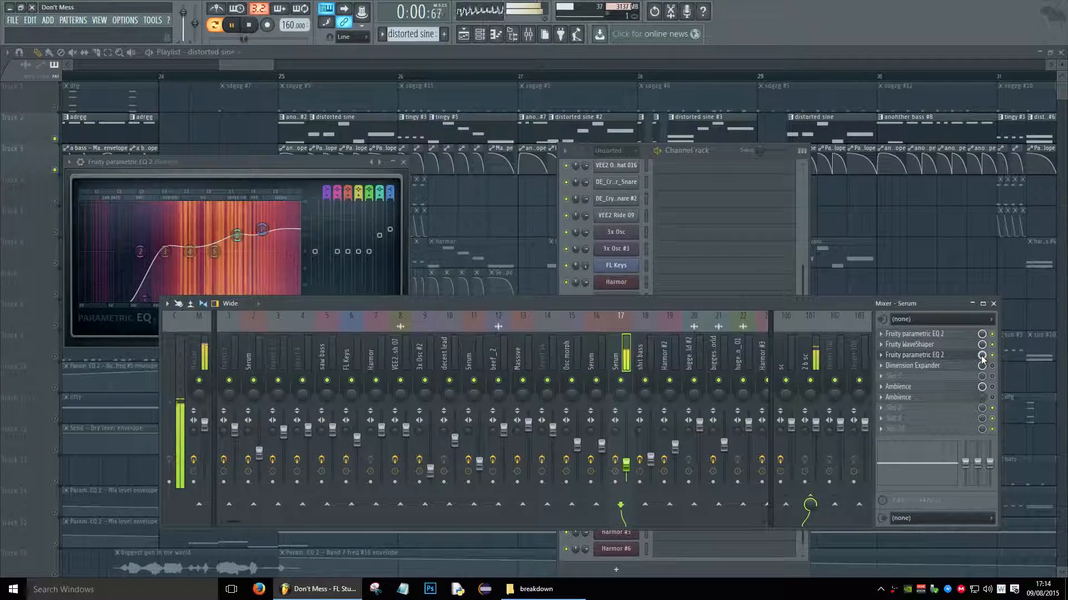
key(space)
Arrange the two Fruity parametric EQ 2 windows one above the other, compare their curves, and close both
drag(350, 178, 395, 183)
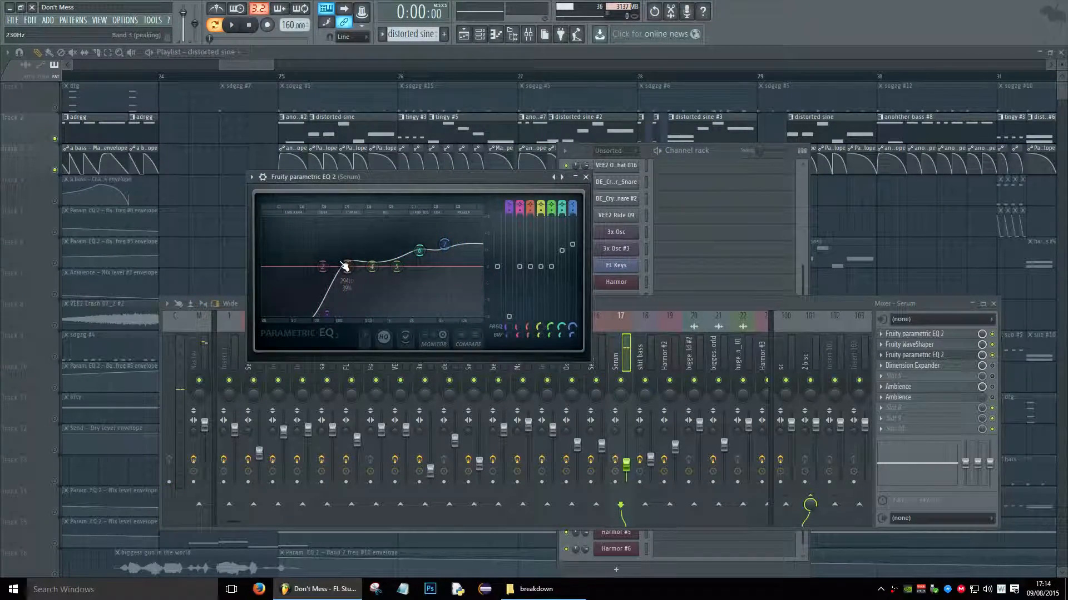
click(921, 336)
click(925, 341)
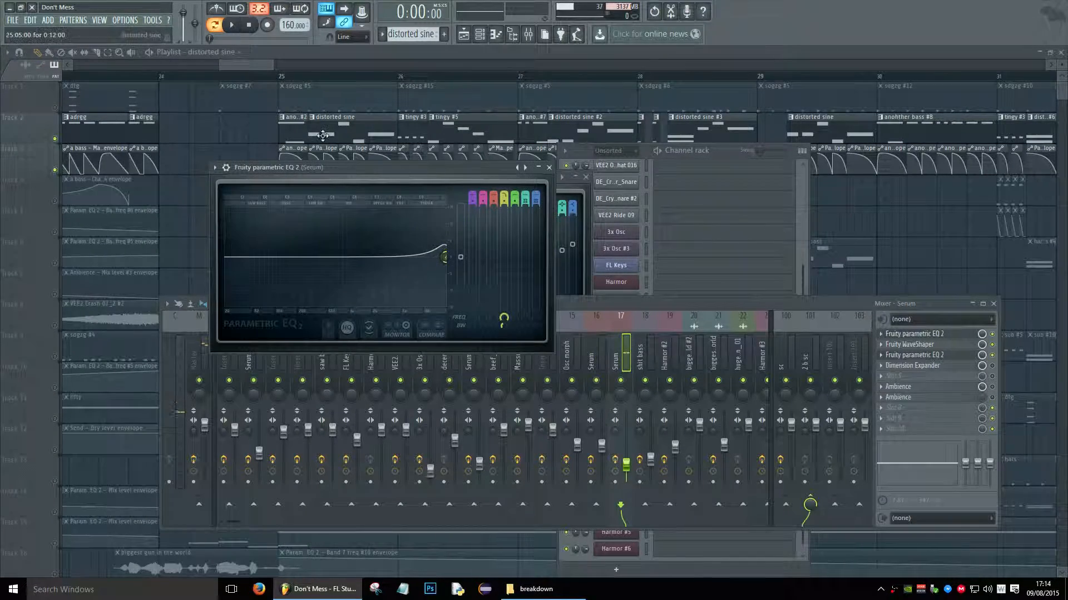
drag(343, 170, 385, 39)
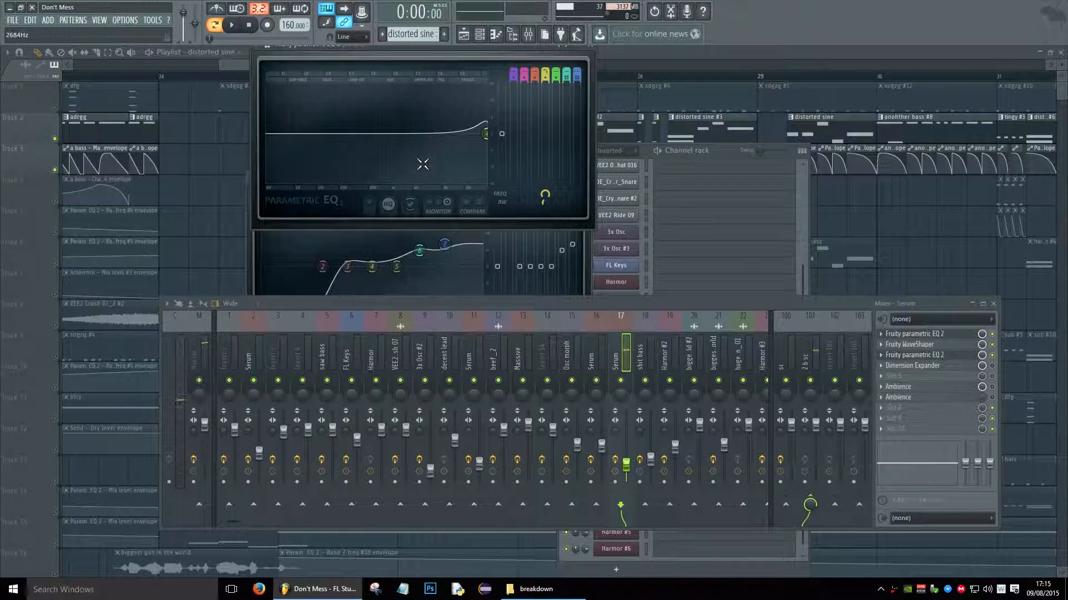
key(q)
click(248, 237)
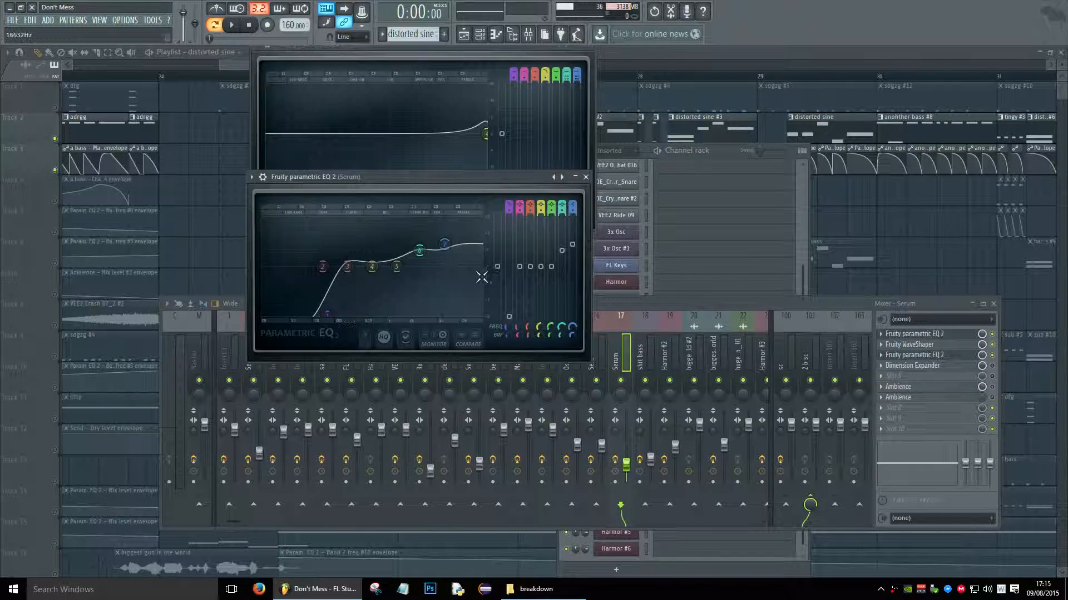
click(586, 177)
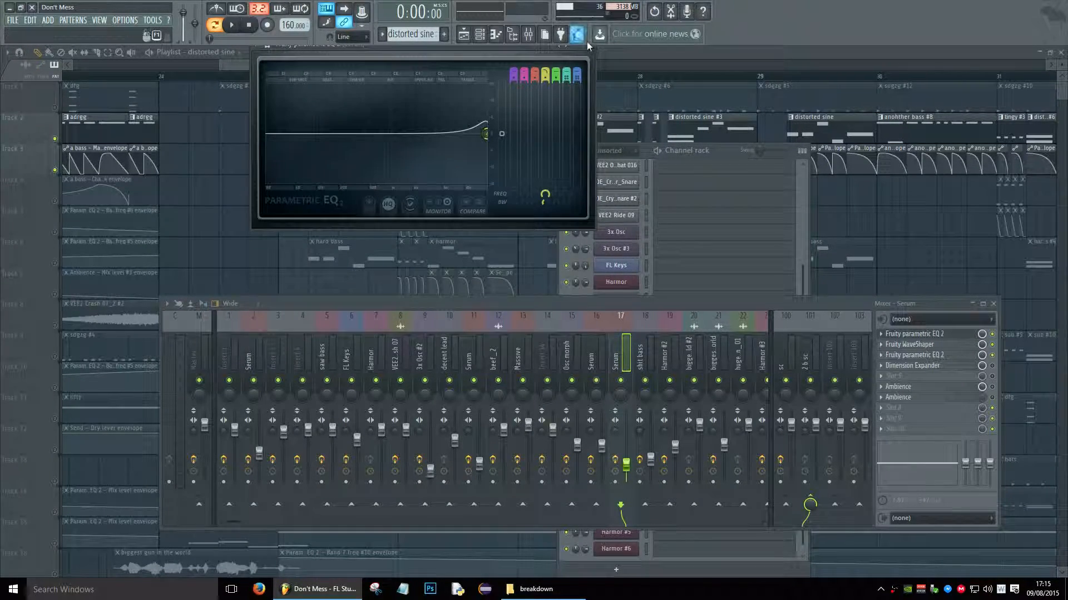
click(595, 49)
Open the Dimension Expander on insert 17 and enable its effect slot
click(913, 359)
click(913, 360)
click(927, 366)
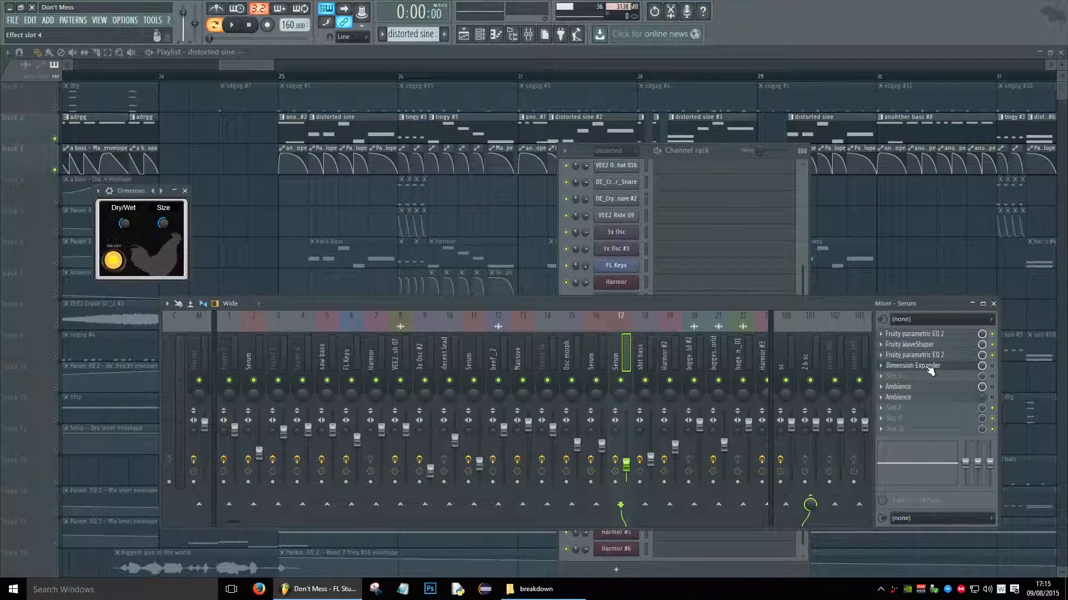
click(992, 366)
Load Fruity Stereo Enhancer into empty slot 5 of insert 17 and clear the slot again
click(884, 385)
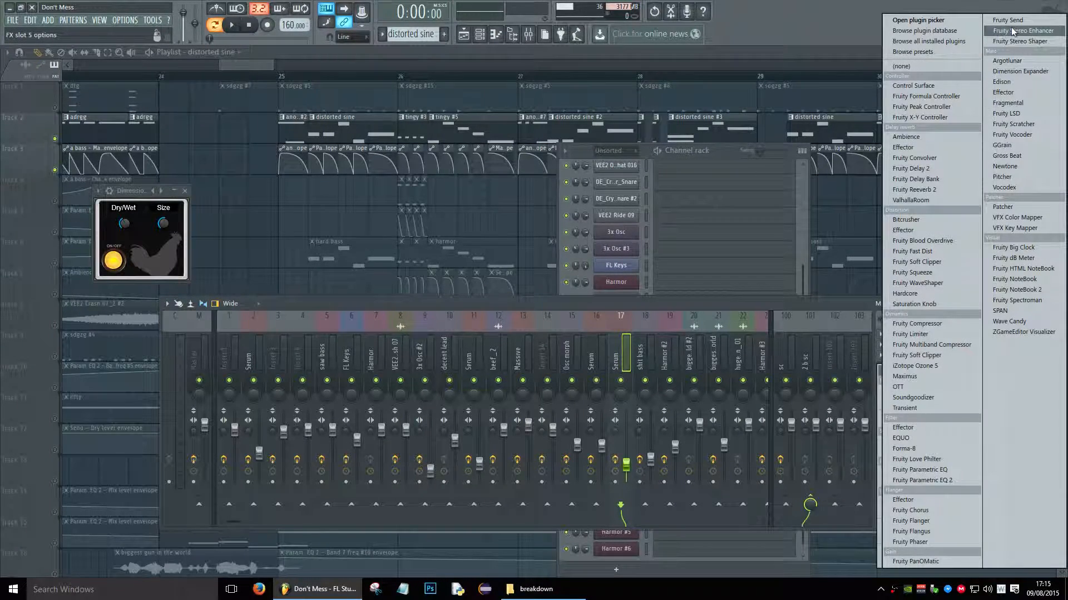
click(1001, 44)
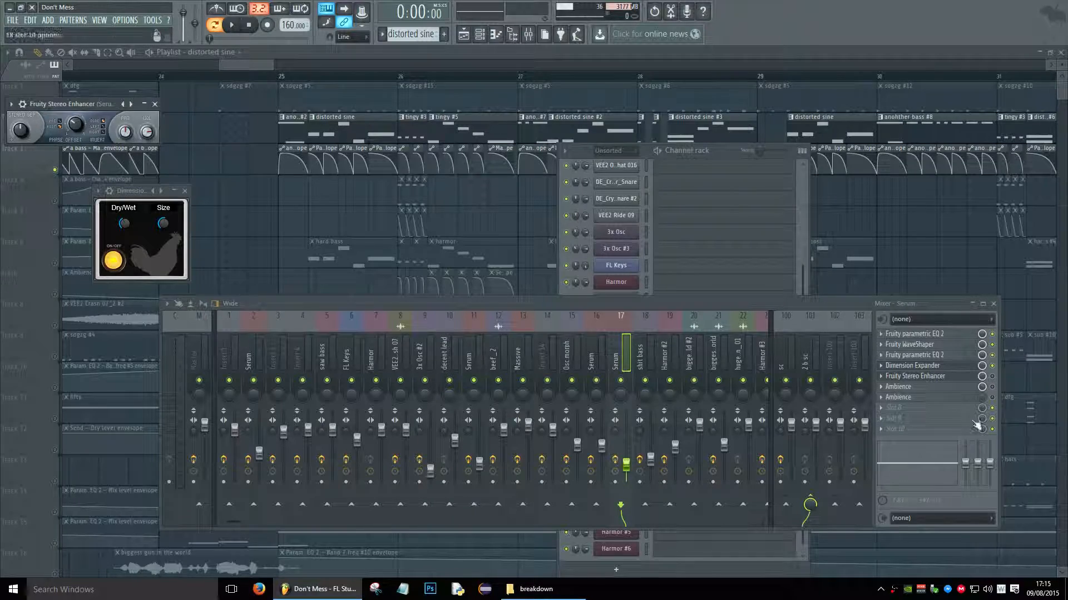
click(881, 376)
mouse_move(940, 356)
click(928, 66)
Enable the remaining slots with the two Ambience reverbs on insert 17, audition the reverb with test notes, and close its window
drag(127, 196, 506, 185)
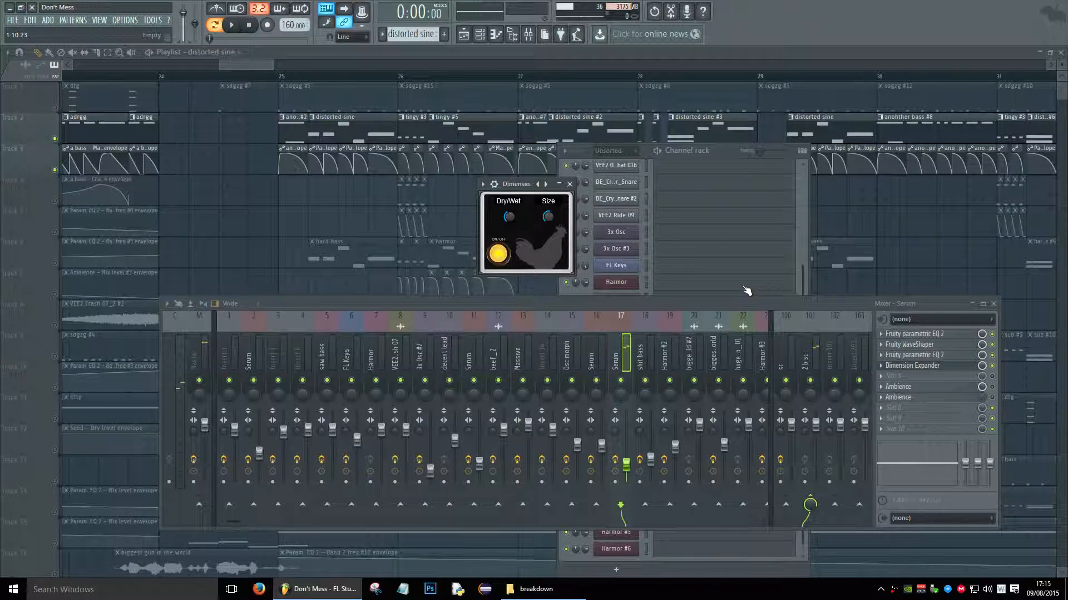
click(991, 378)
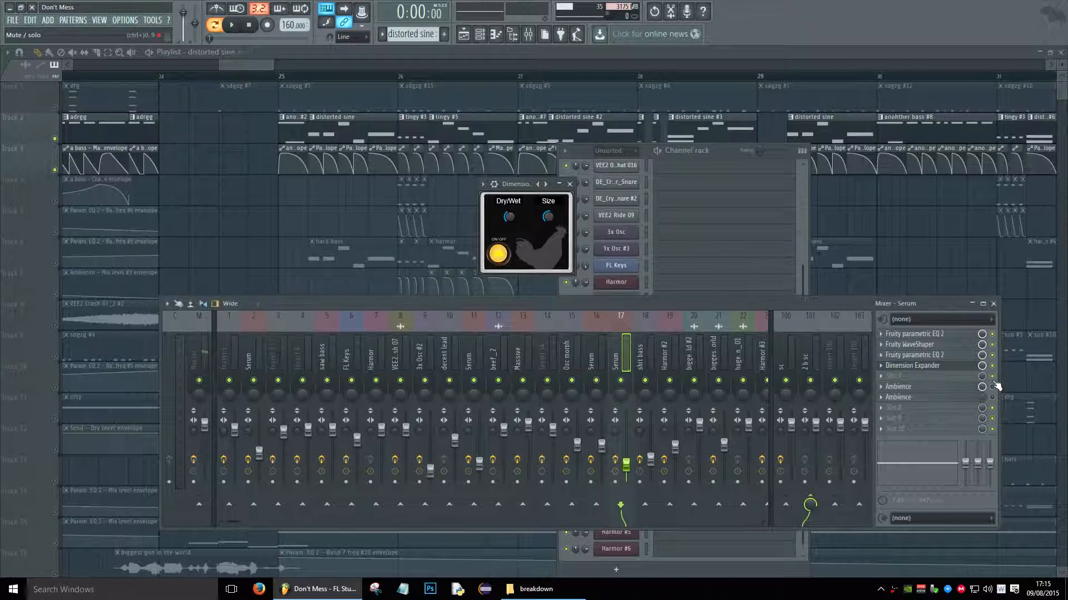
click(926, 395)
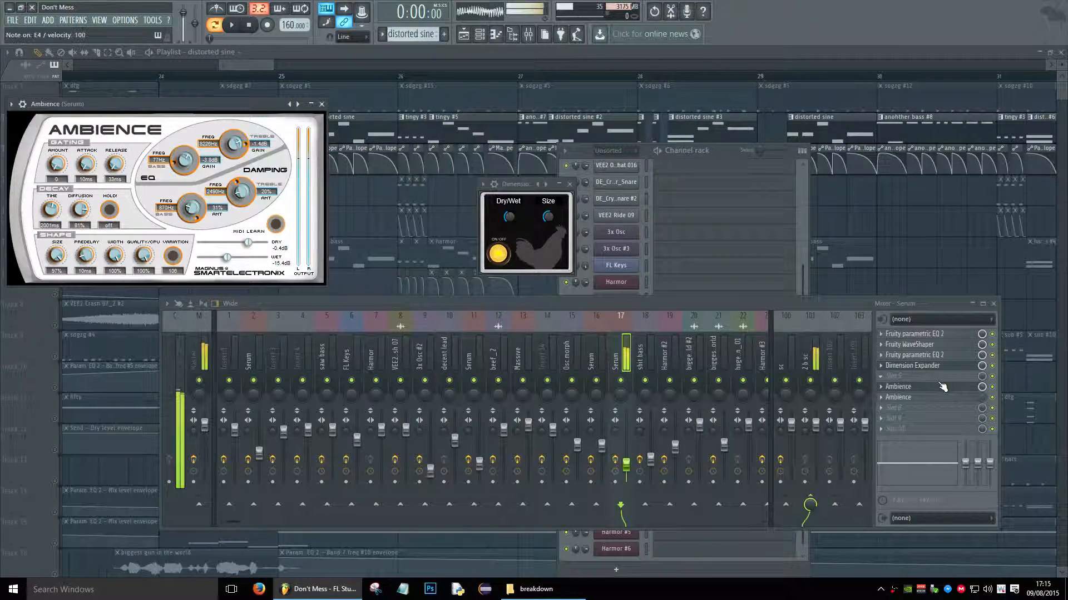
key(c)
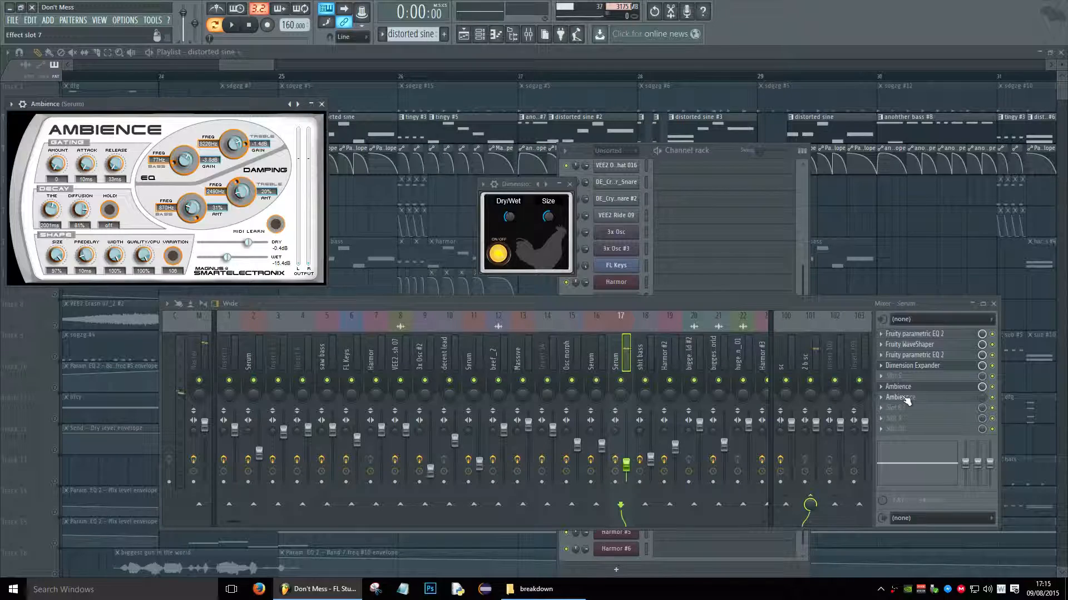
click(321, 104)
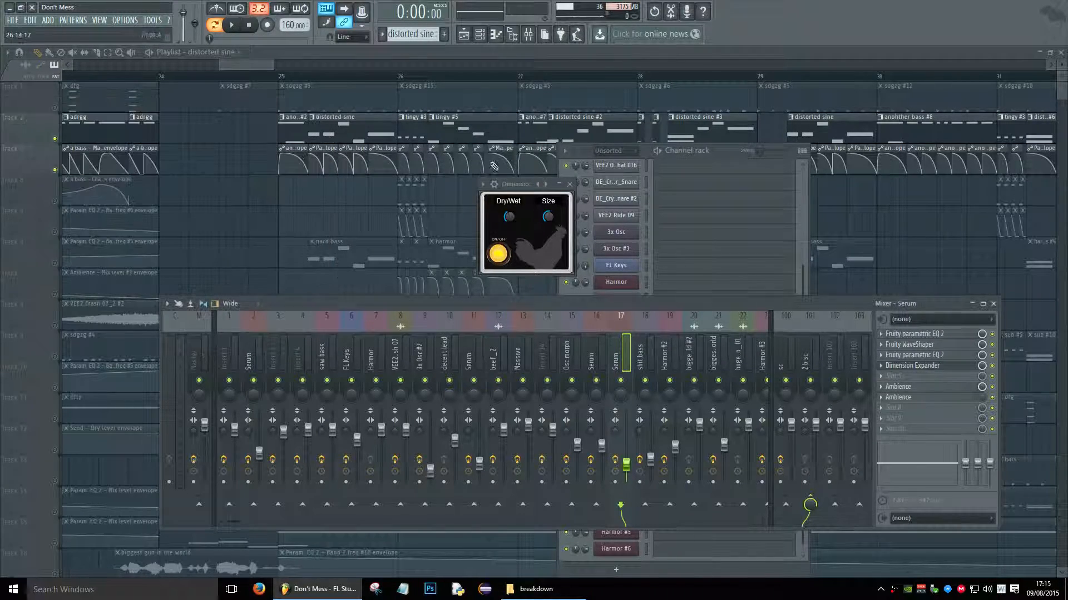
Close the Dimension Expander, audition the Ambience in slot 7 with a test note, and turn its mix level down
click(569, 184)
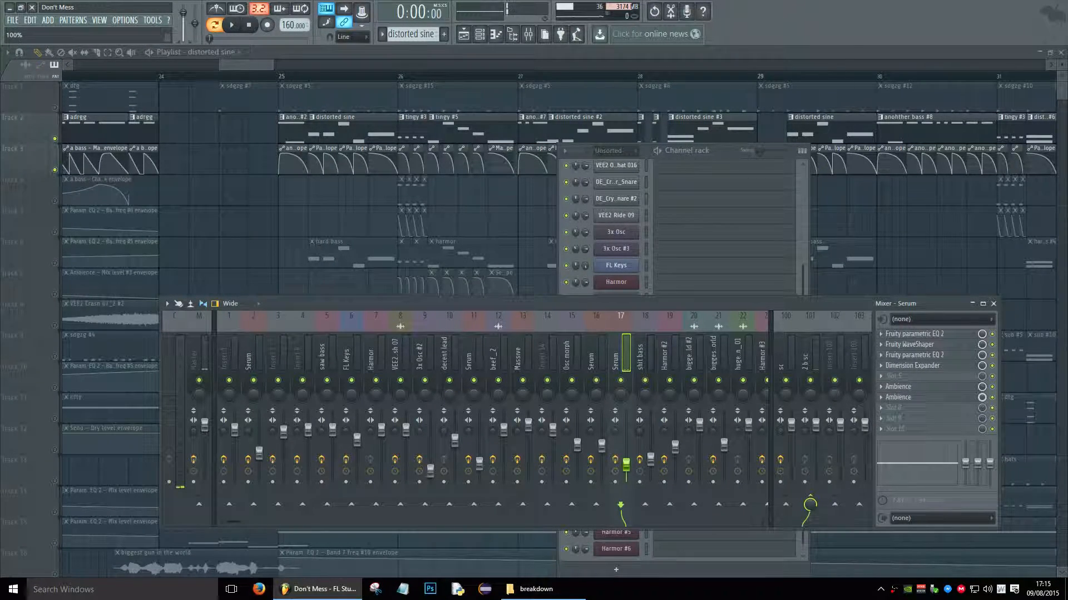
key(v)
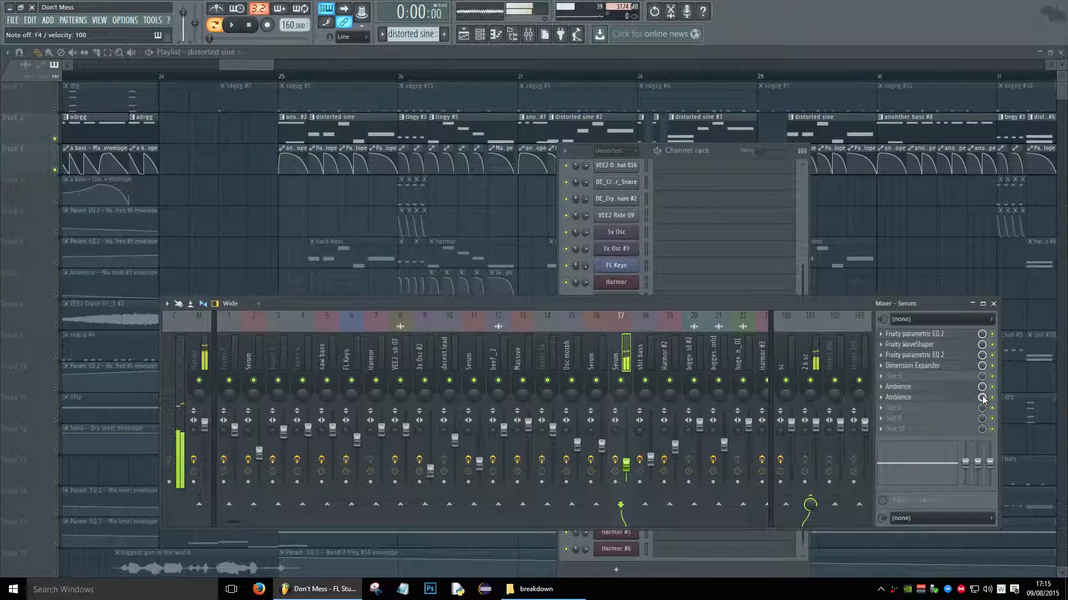
drag(982, 397, 1022, 493)
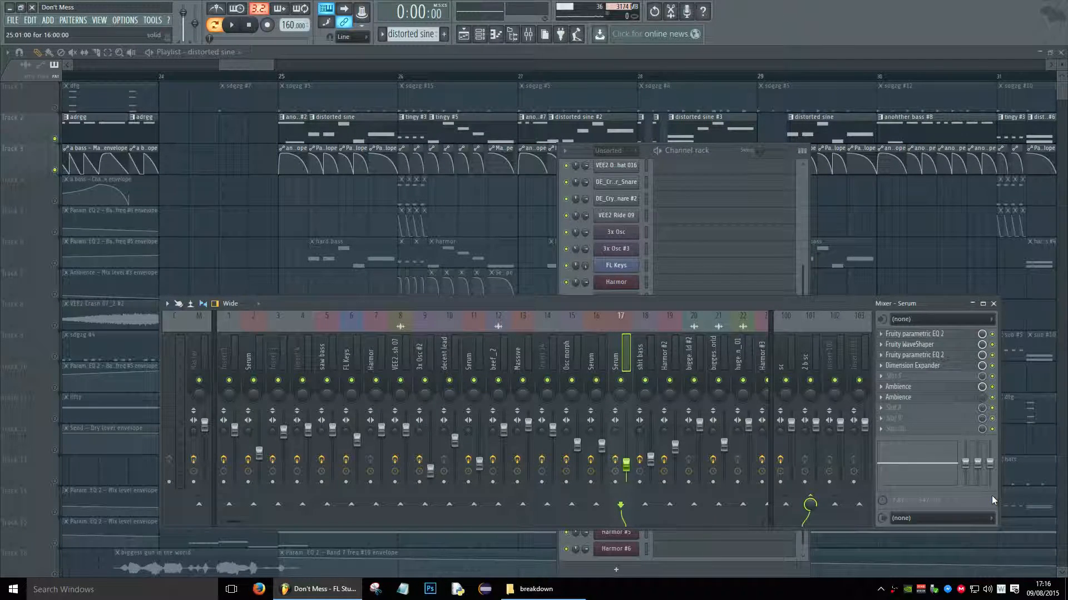
Look at the first Fruity parametric EQ 2 again, and close it and the mixer
click(901, 333)
drag(506, 49, 534, 106)
click(619, 102)
click(994, 304)
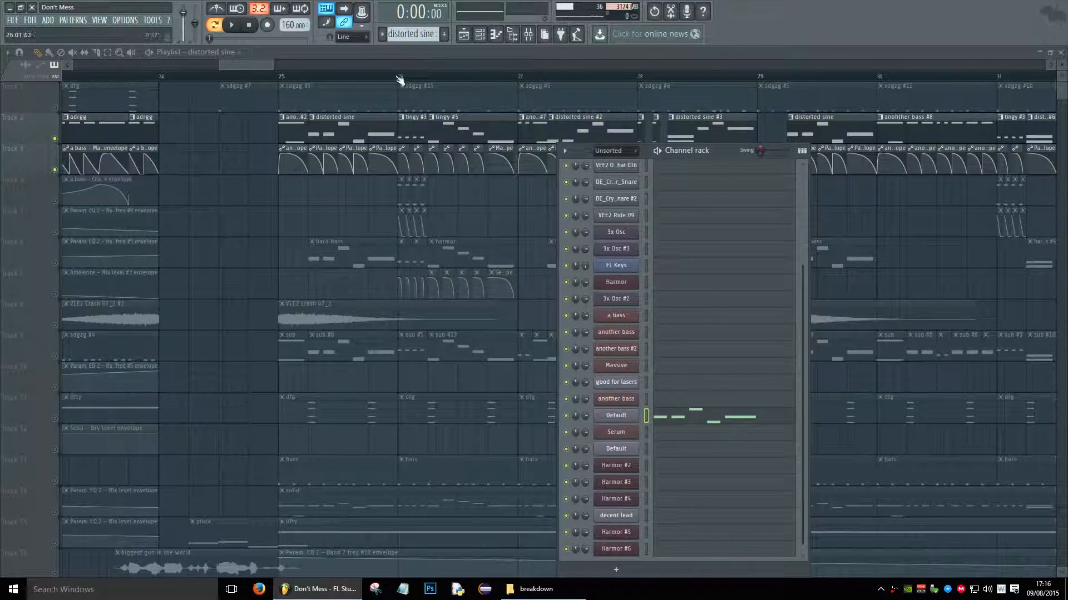
Select the distorted sine section up to bar 26 in the playlist and play it while watching the first parametric EQ's automated band
click(308, 76)
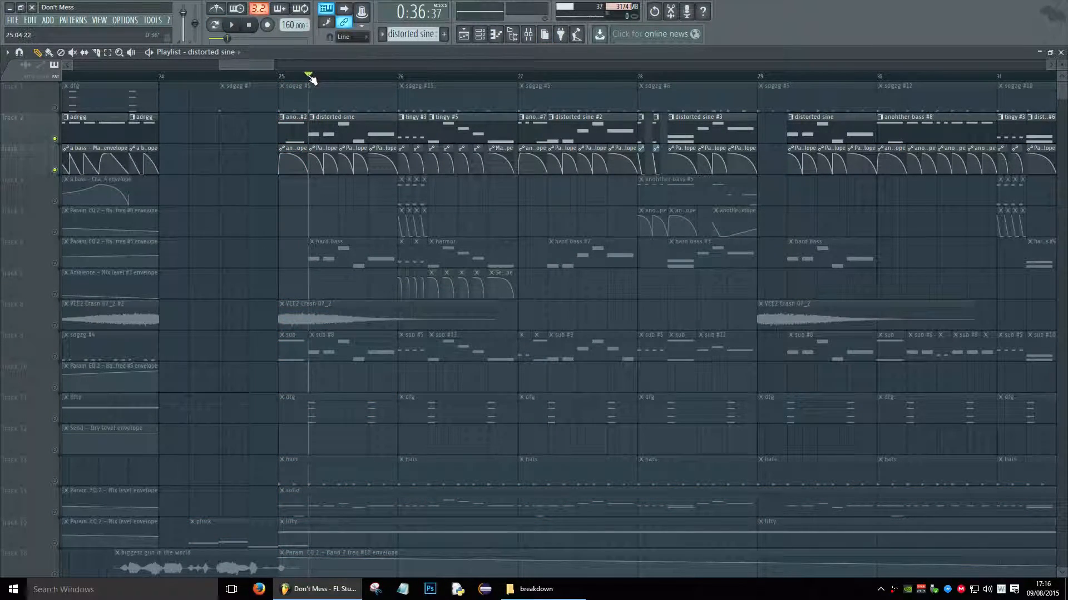
drag(310, 76, 397, 76)
click(529, 33)
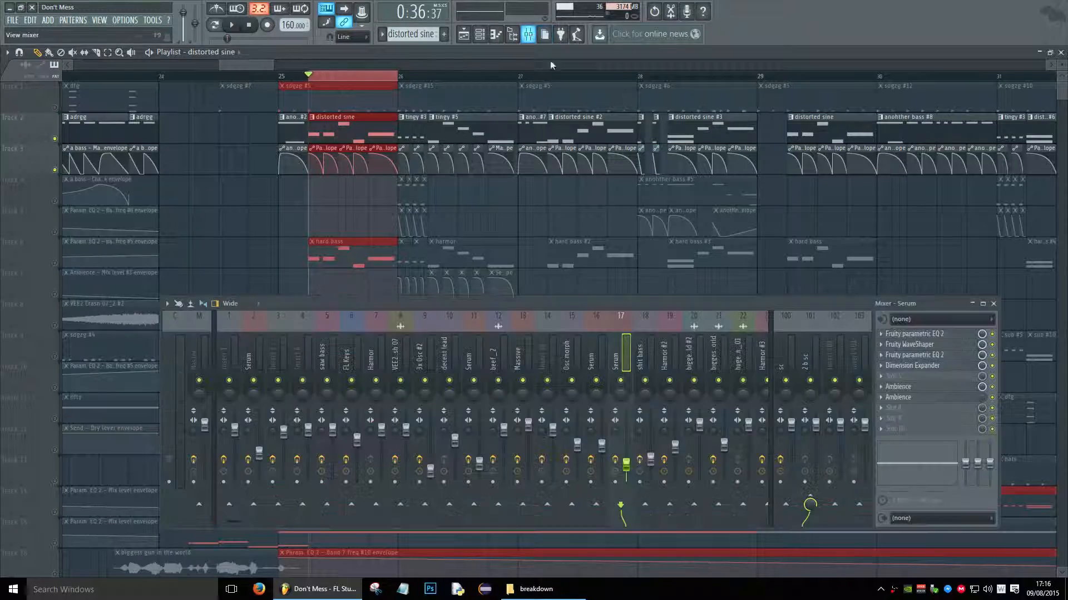
click(928, 334)
key(space)
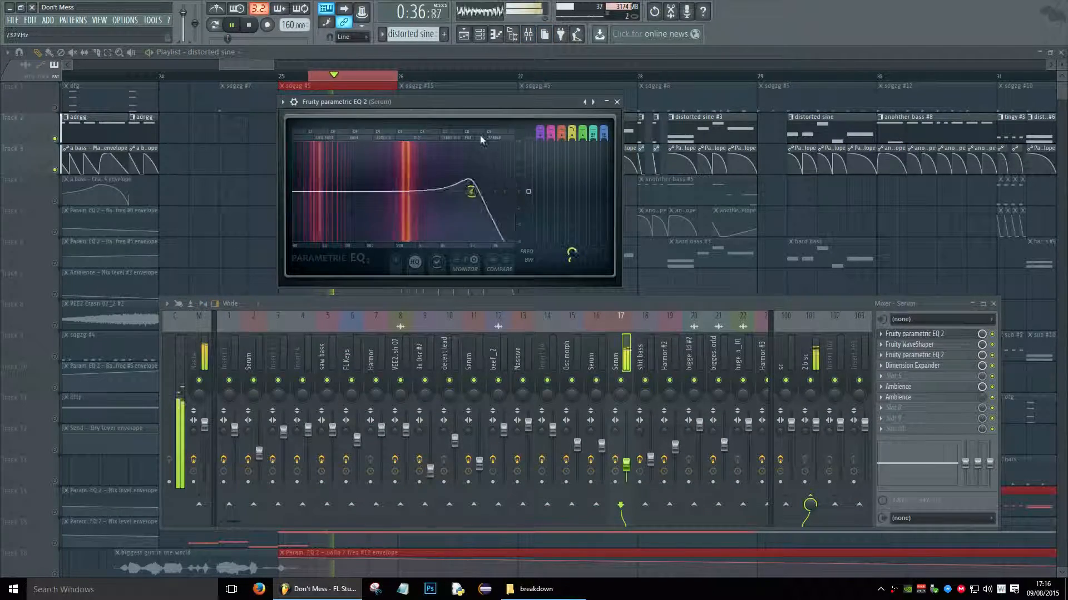
click(617, 102)
key(space)
click(993, 303)
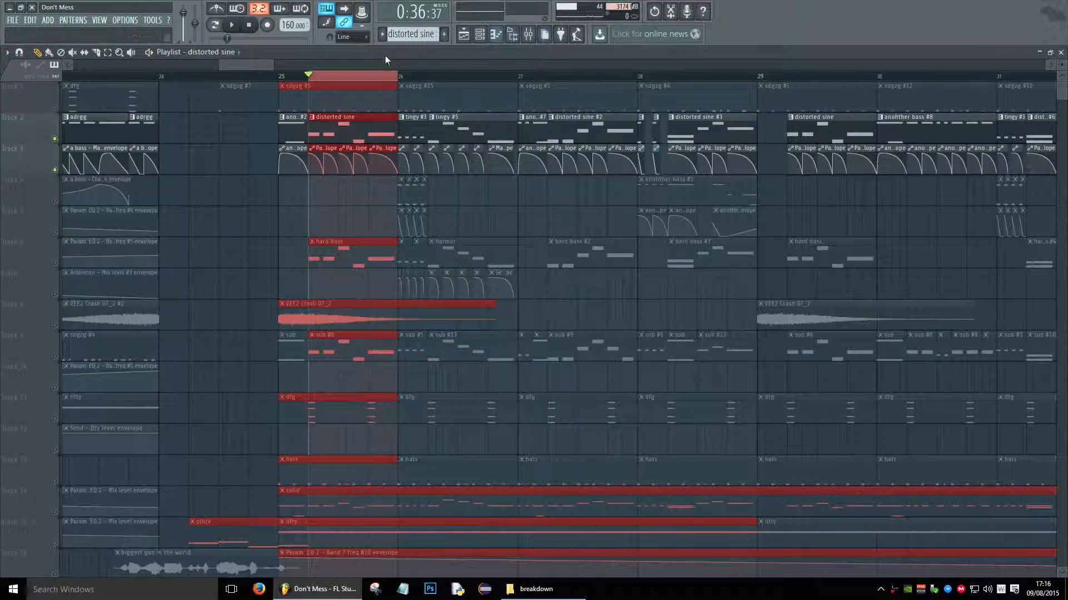
Play the selected section while examining the Band 4 frequency envelopes beneath the distorted sine clip
drag(268, 63, 238, 62)
key(space)
key(space)
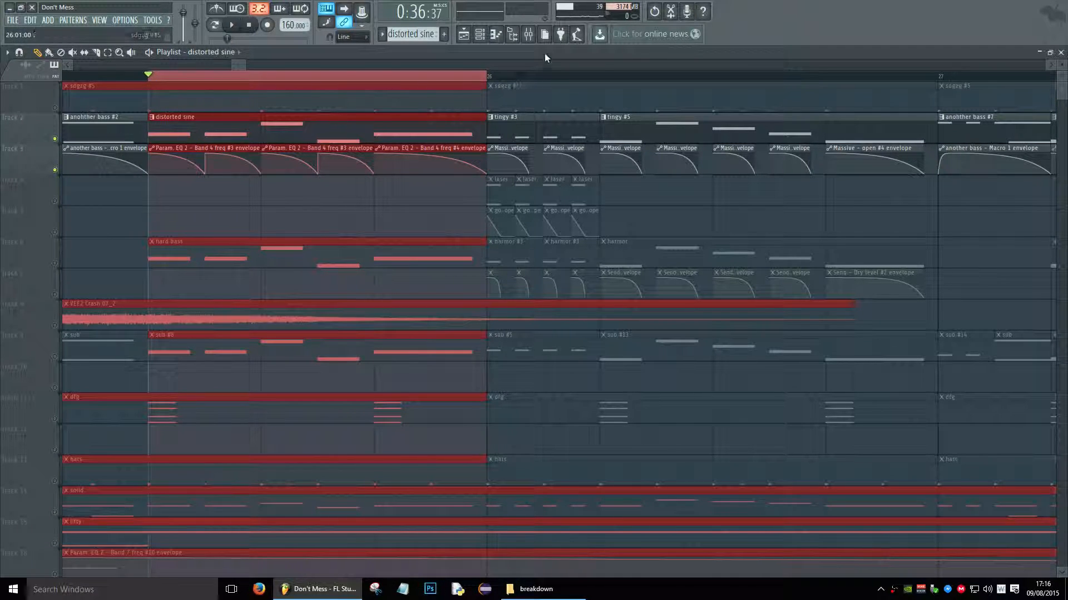
Try the first Fruity parametric EQ 2 below the Fruity WaveShaper on insert 17 and play the selected section
click(528, 34)
click(907, 335)
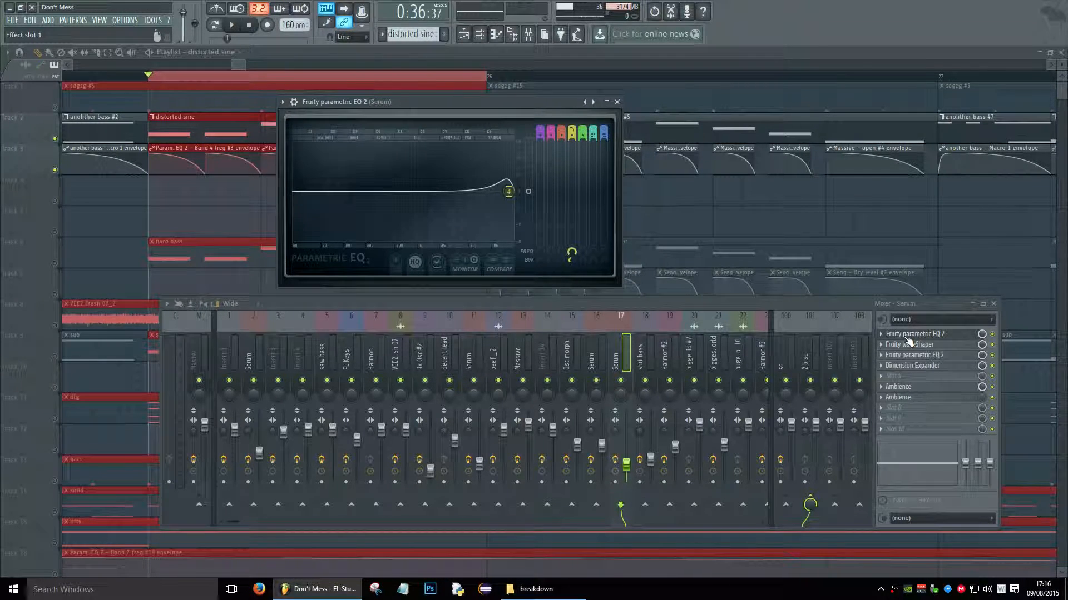
click(883, 334)
click(883, 334)
scroll(883, 335, down, 1)
key(space)
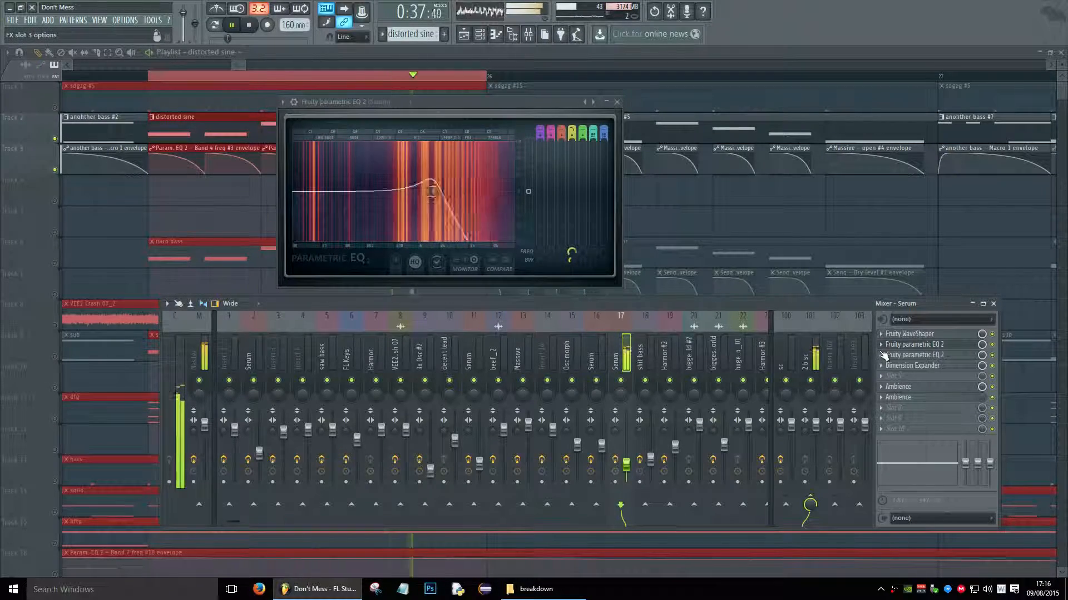
key(space)
Move the parametric EQ back above the Fruity WaveShaper, replay the section, and close the EQ and the mixer
click(882, 346)
key(u)
key(space)
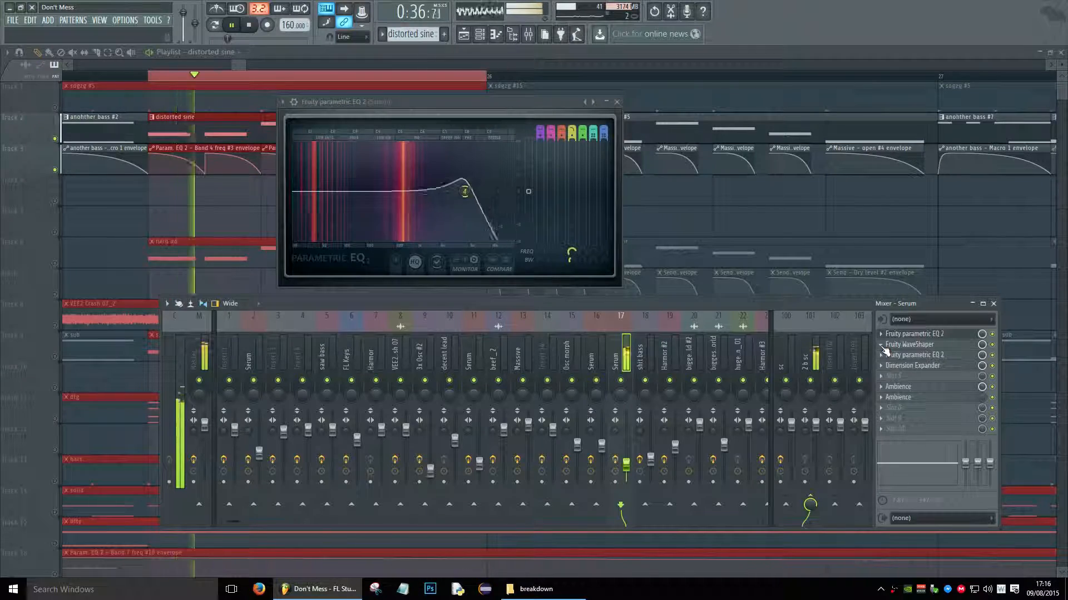
key(space)
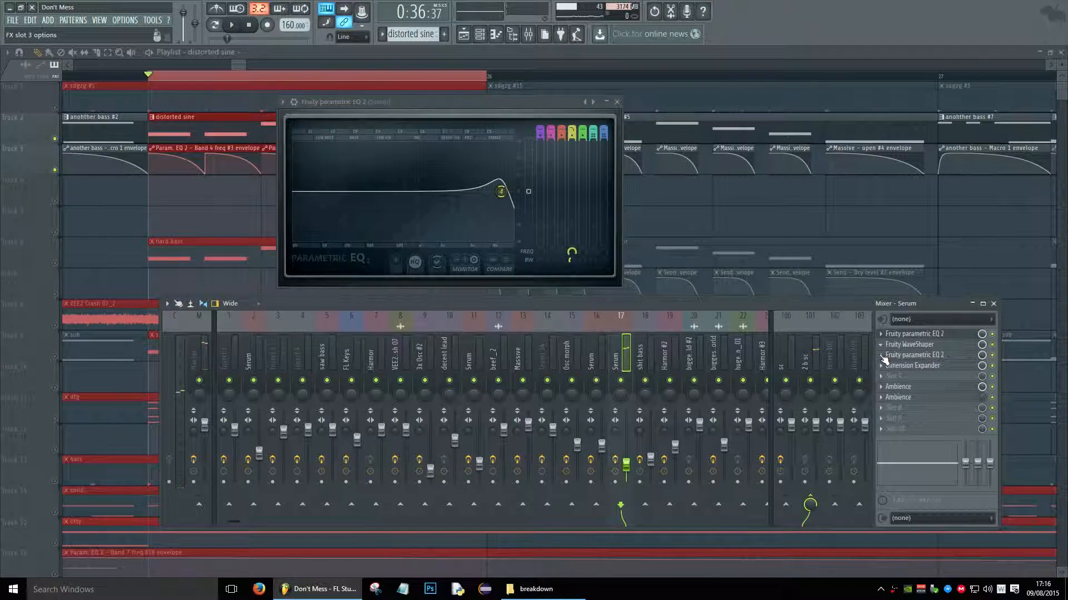
click(617, 102)
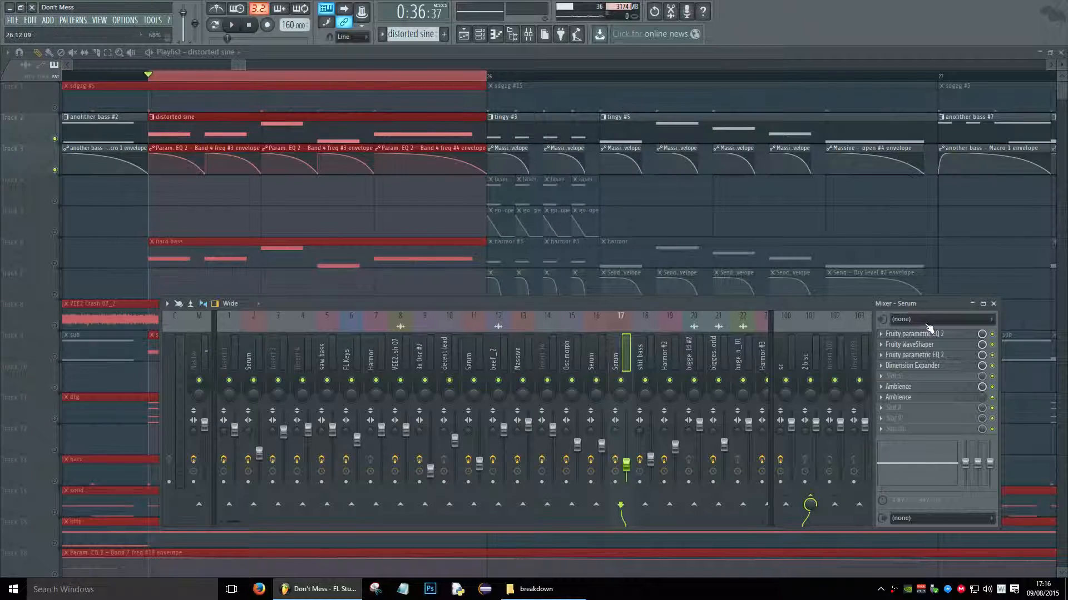
click(993, 304)
Unmute playlist tracks 6 and 9 and play the section with the hard bass and sub layers added
mouse_move(233, 65)
mouse_down()
mouse_move(208, 65)
mouse_move(235, 65)
mouse_up()
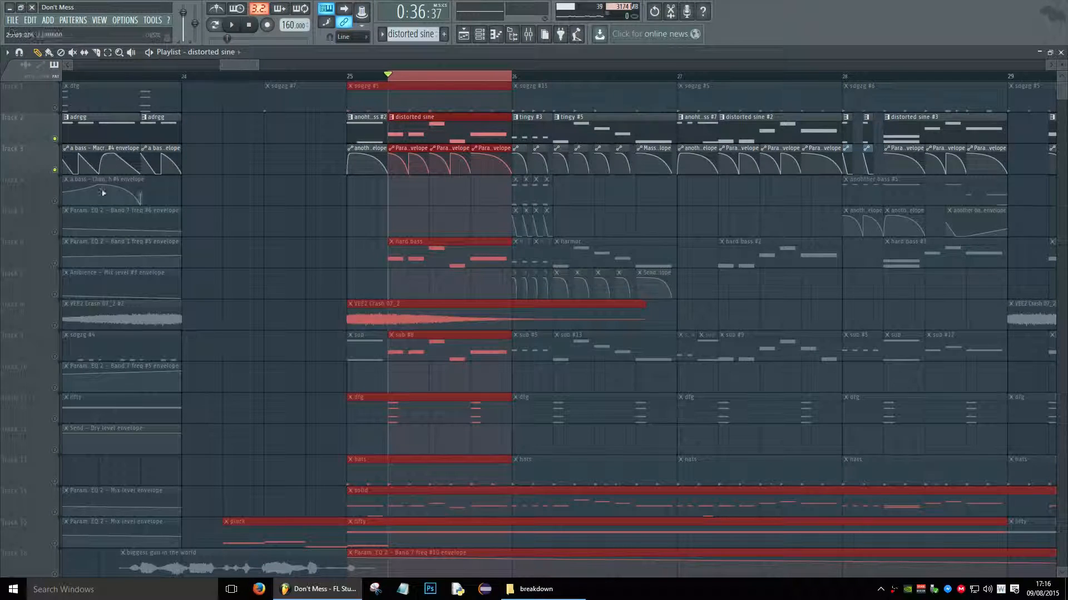
click(56, 263)
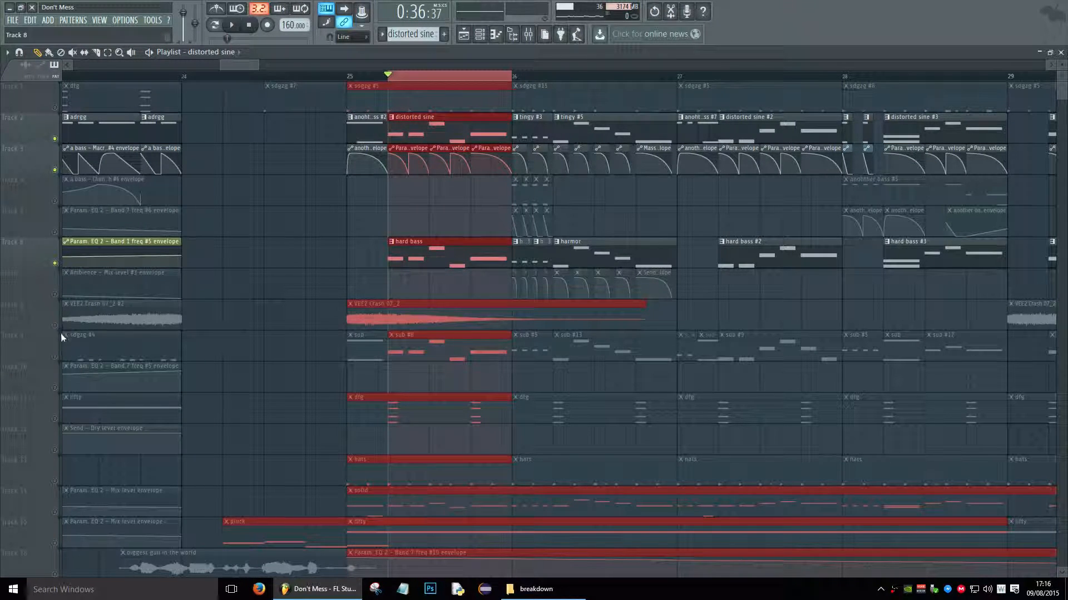
click(57, 357)
key(space)
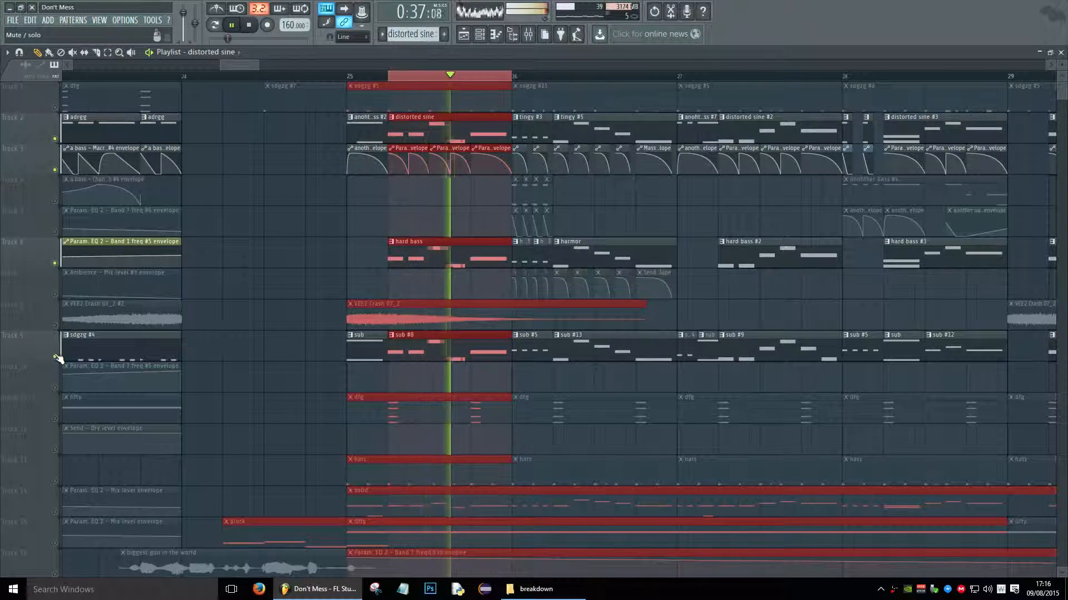
key(space)
Open the hard bass pattern's notes in the piano roll, switch playback to pattern mode, and audition the pattern
double_click(439, 252)
click(215, 24)
scroll(253, 119, down, 1)
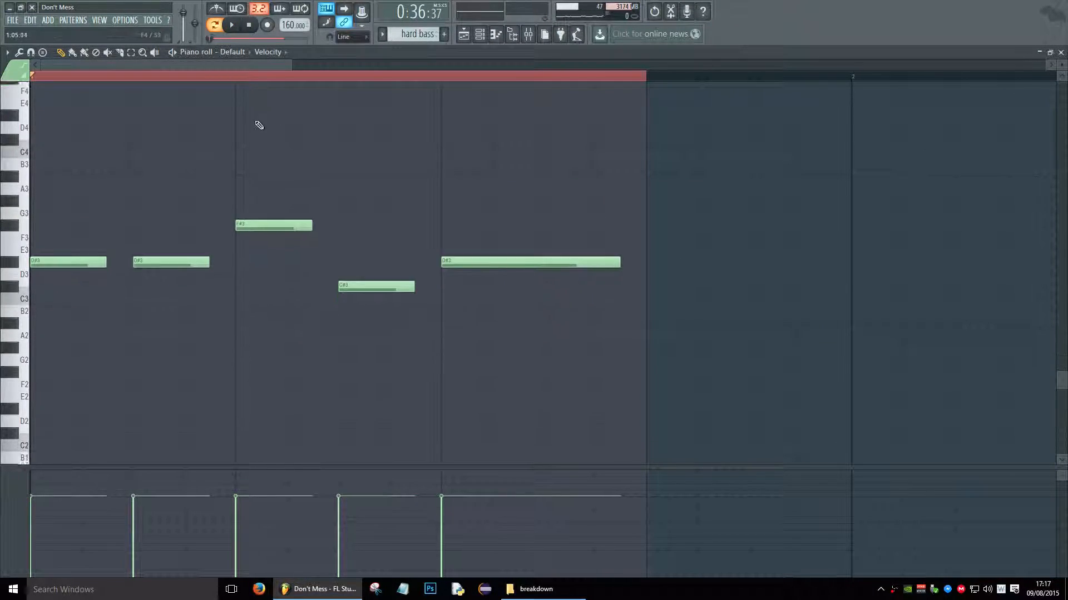
key(Escape)
key(space)
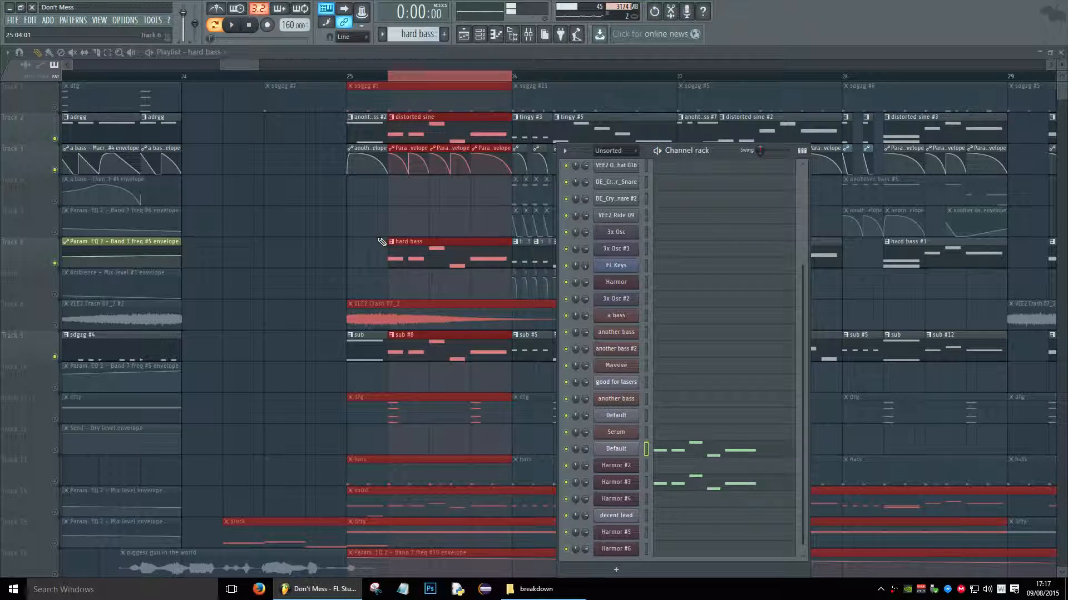